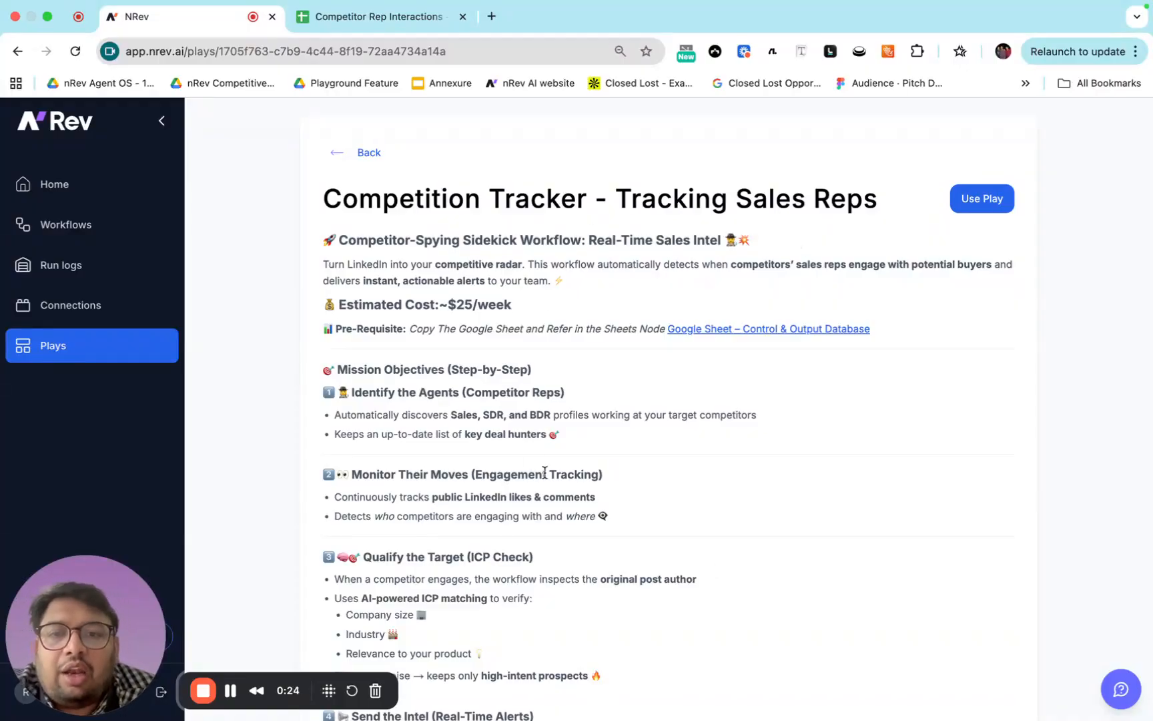
# - Review the Competition Tracker - Tracking Sales Reps play description and use the play as a workflow
pyautogui.scroll(-1, 614, 492)
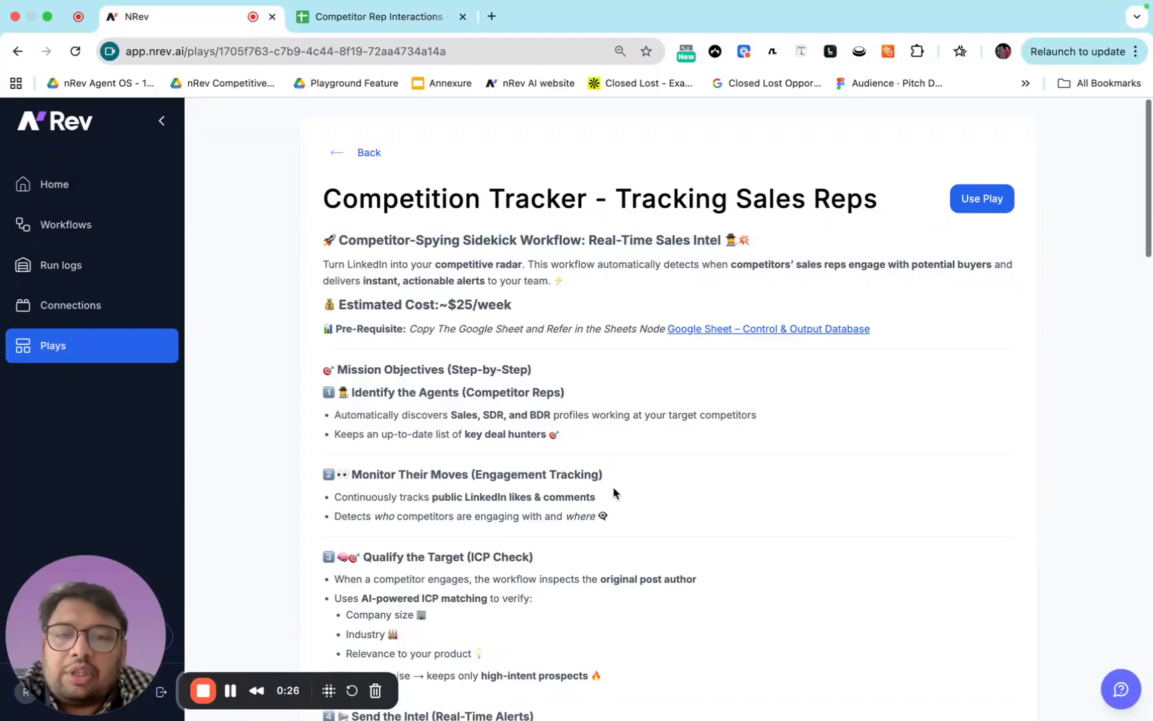
pyautogui.scroll(-1, 614, 493)
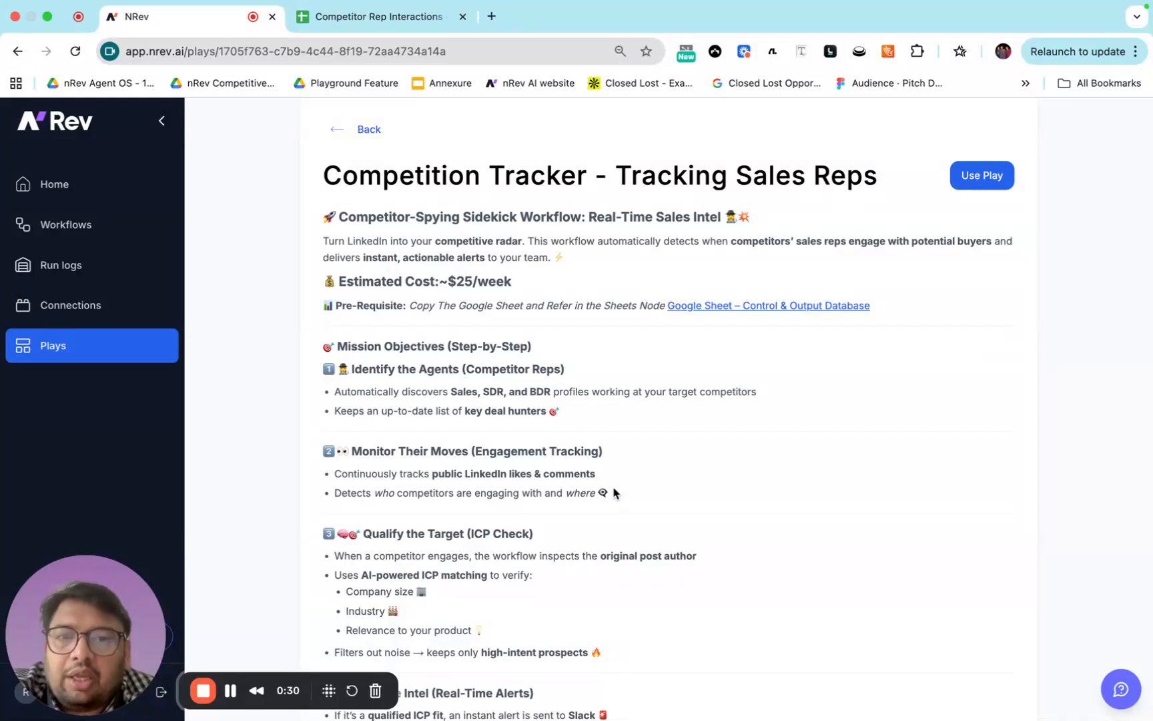
pyautogui.scroll(-10, 613, 493)
pyautogui.scroll(-3, 614, 493)
pyautogui.scroll(6, 614, 492)
pyautogui.scroll(8, 614, 493)
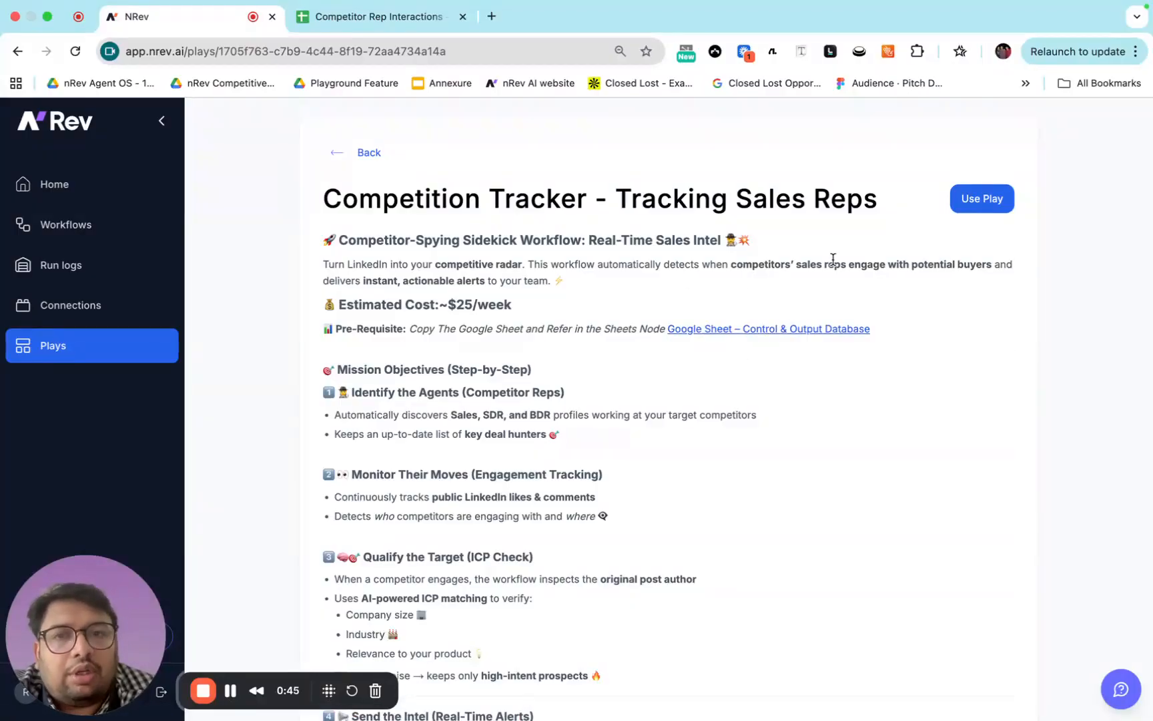
pyautogui.click(999, 211)
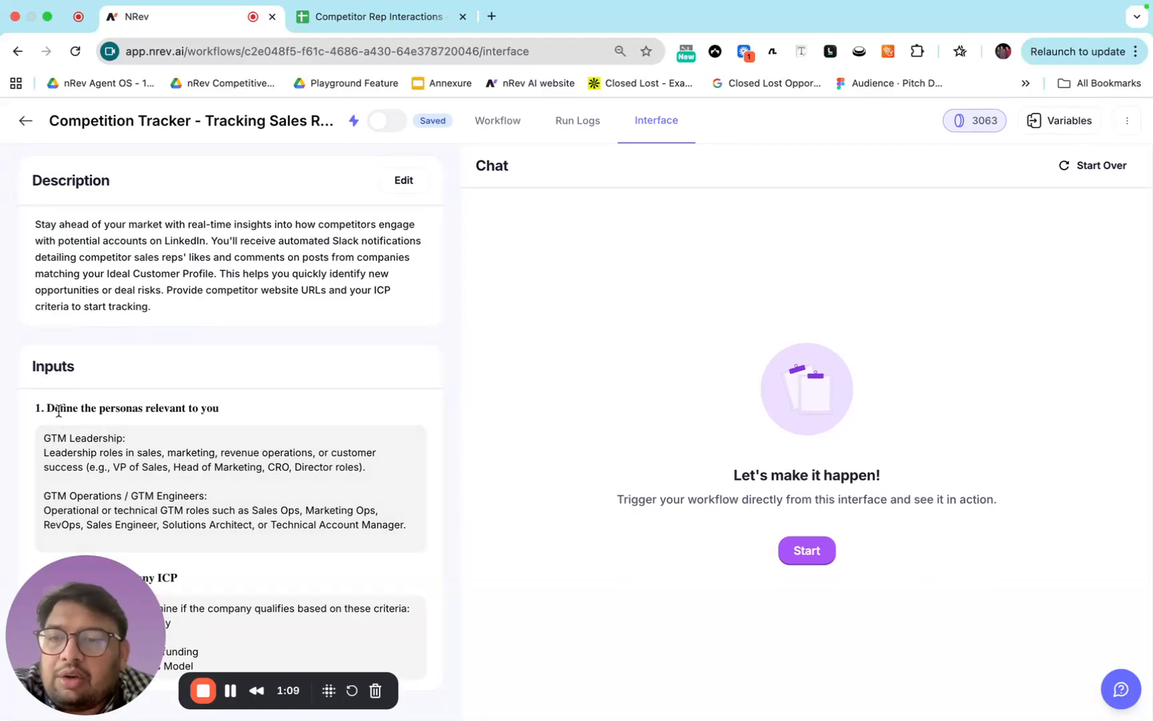
# - Check the persona definitions, start the workflow chat, submit the competitors "n8n, relay.app" and proceed with the generated competitor rows
pyautogui.scroll(-1, 174, 476)
pyautogui.scroll(-4, 174, 475)
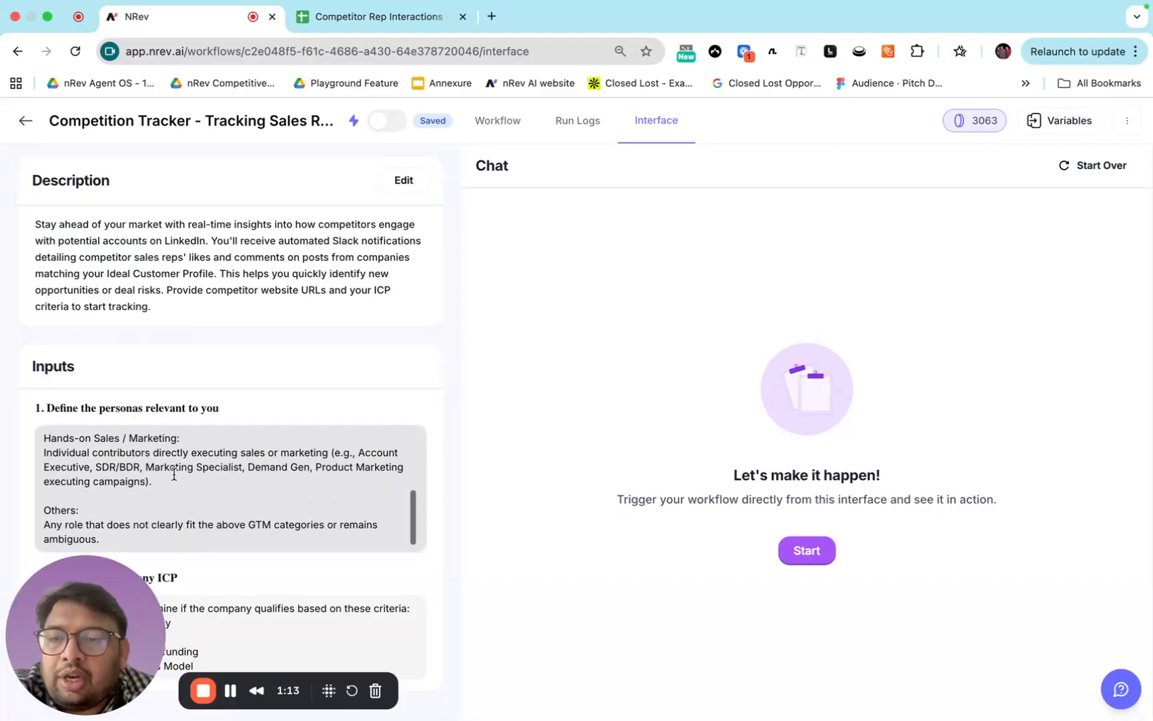
pyautogui.scroll(5, 173, 475)
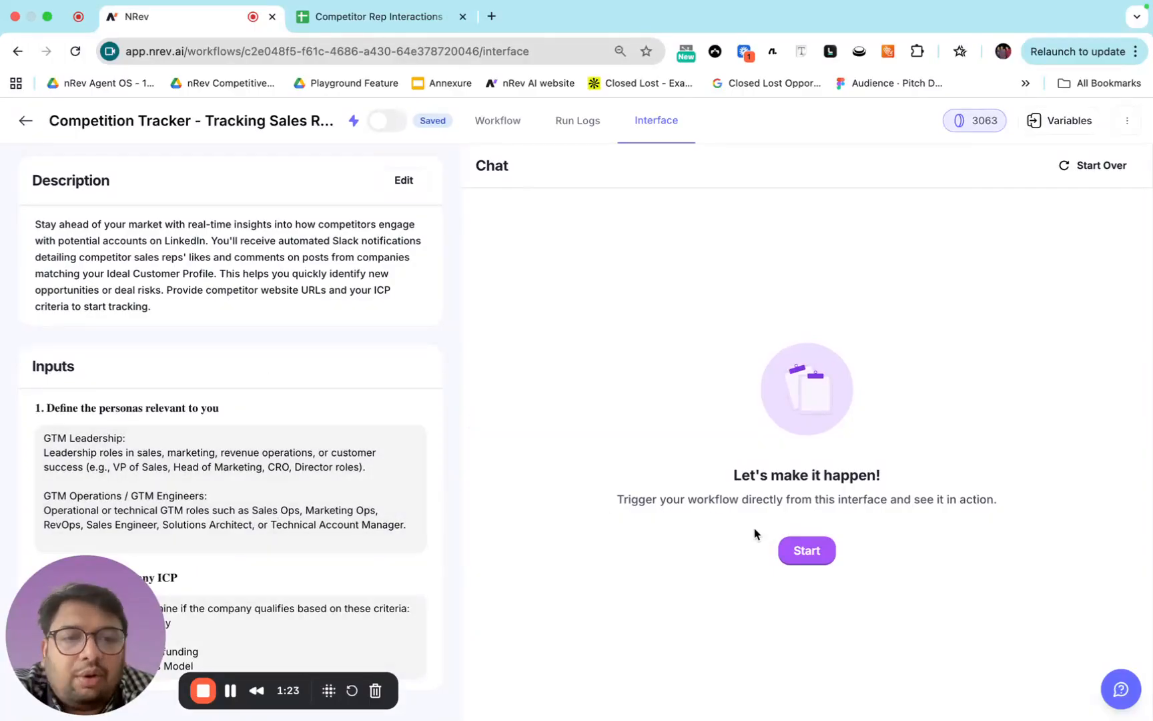
pyautogui.click(807, 551)
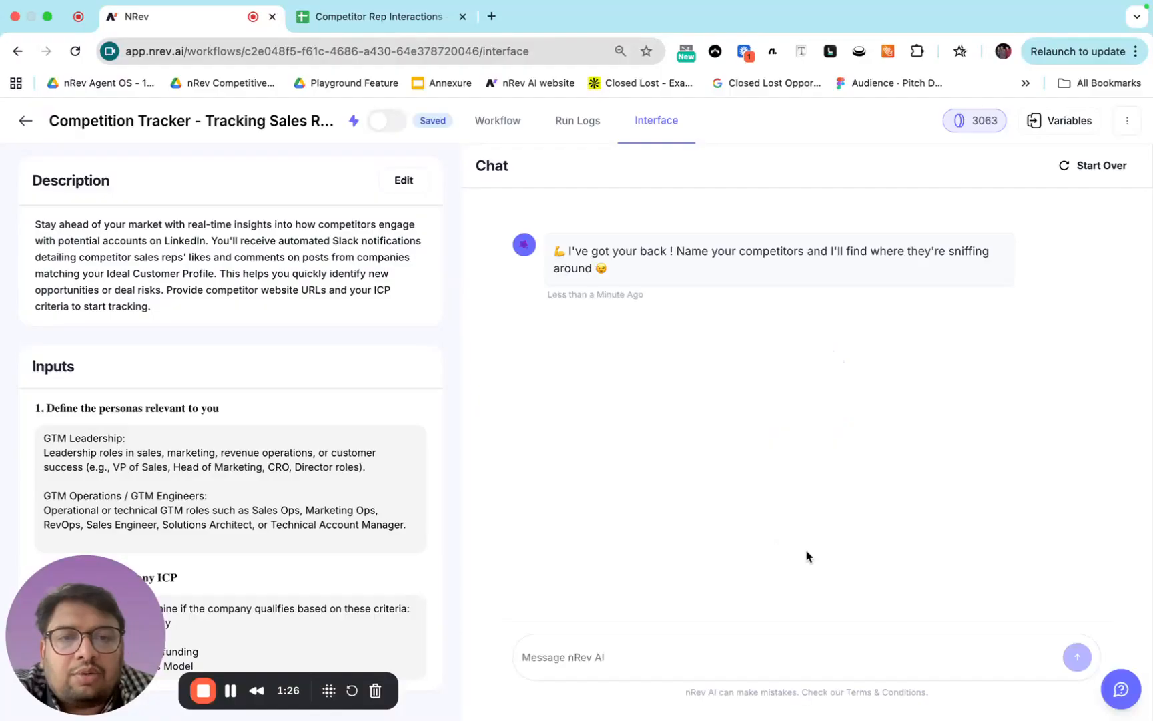
pyautogui.moveTo(628, 250); pyautogui.dragTo(786, 266)
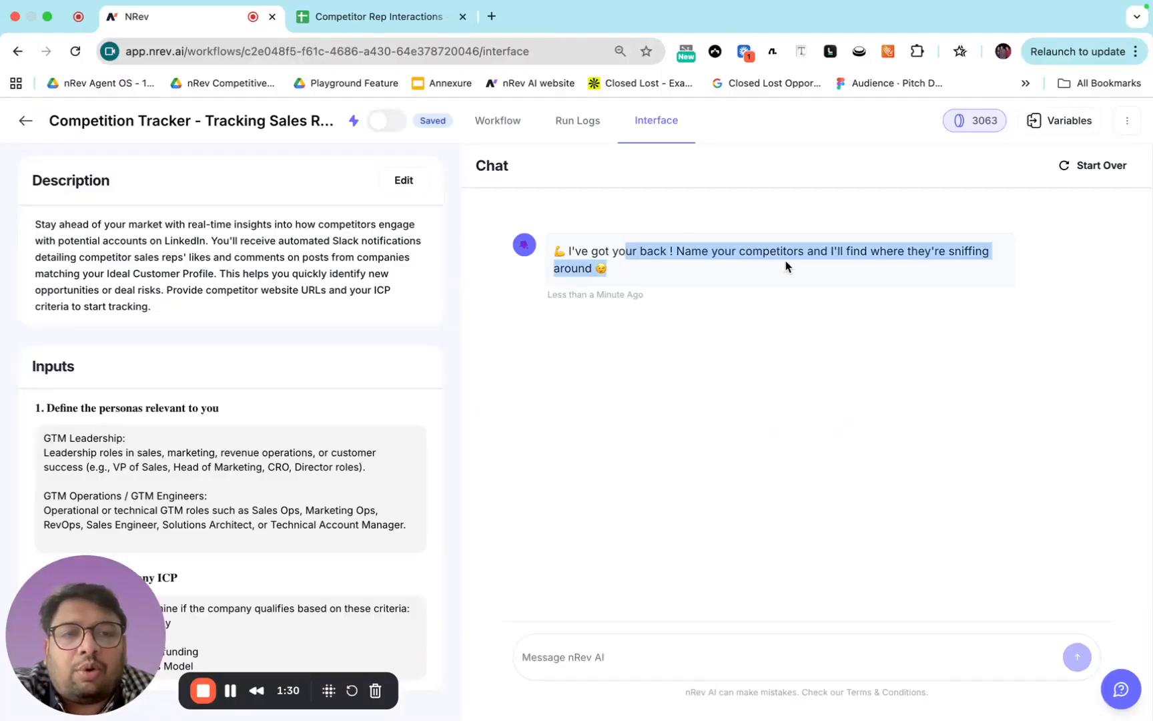
pyautogui.click(651, 662)
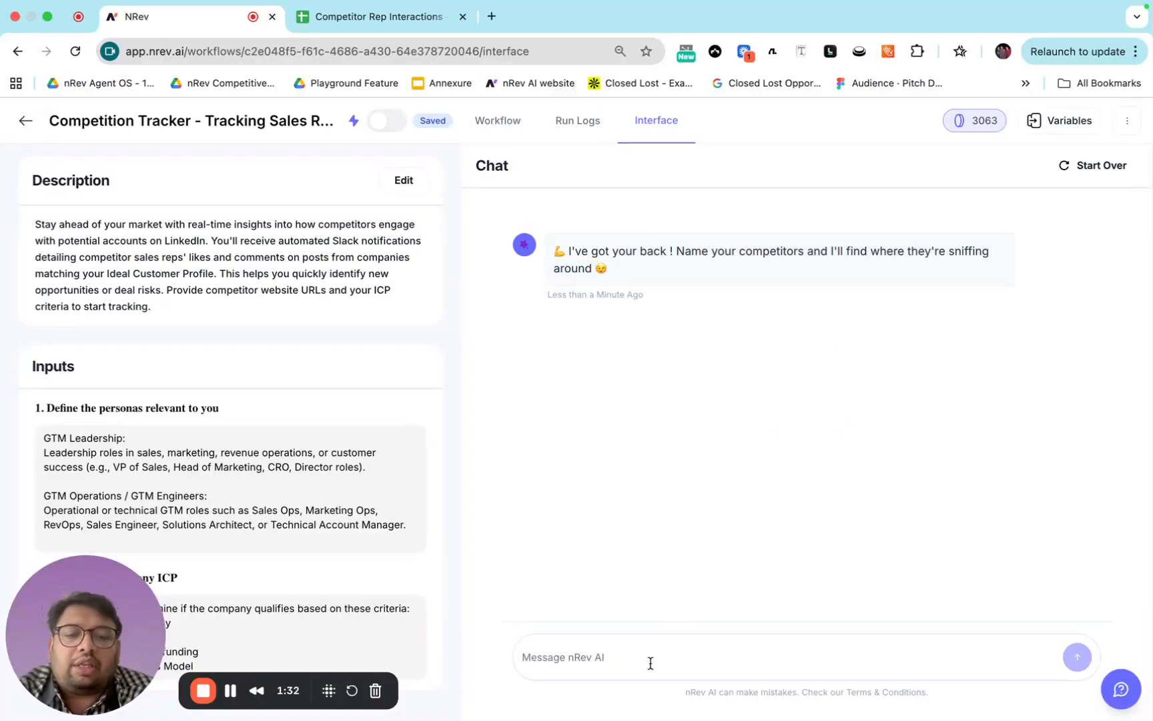
pyautogui.write('n8n, relay.app')
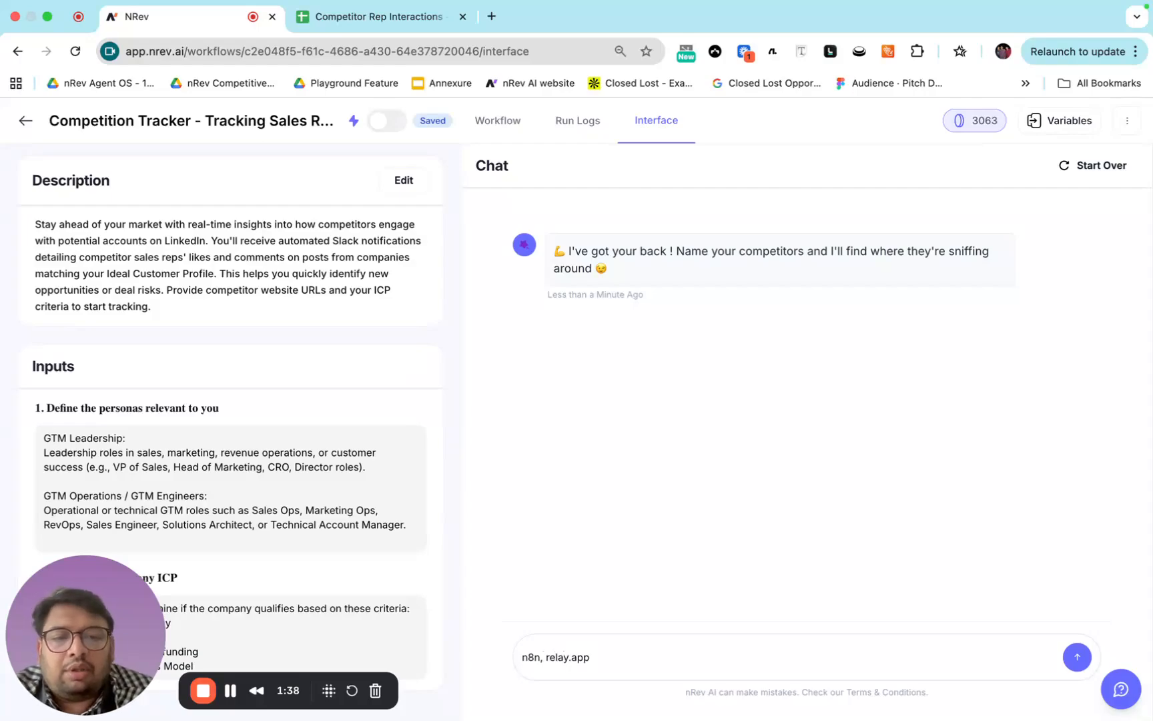
pyautogui.press('Return')
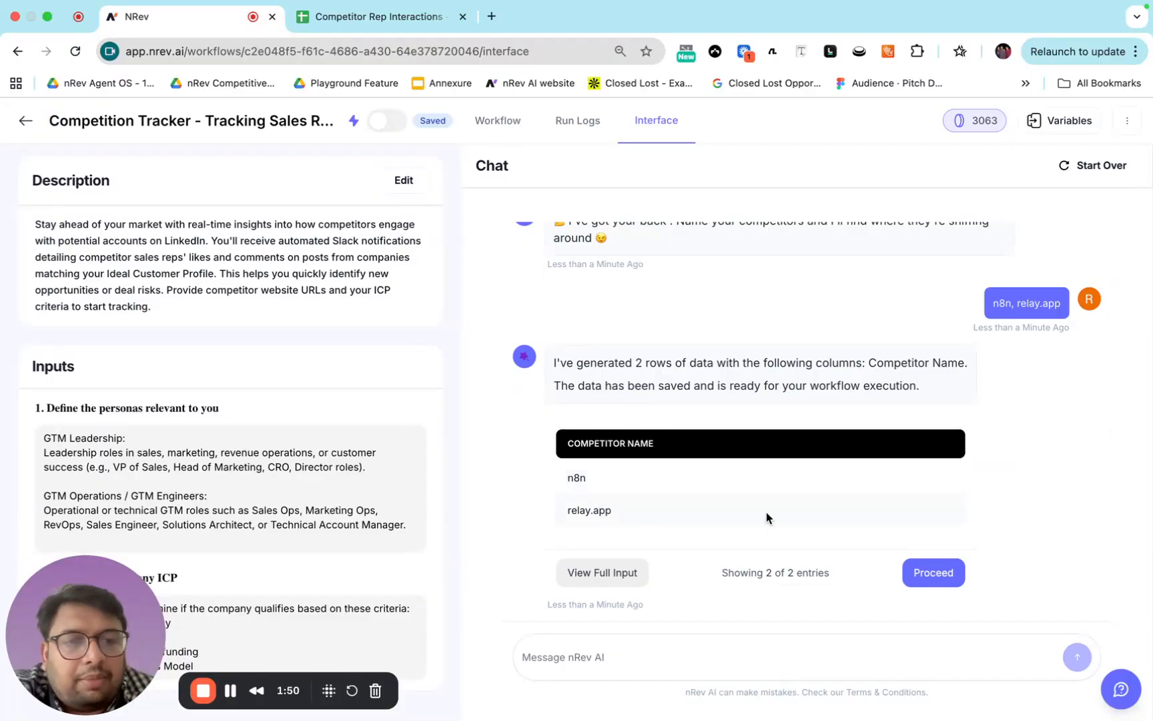
pyautogui.click(907, 570)
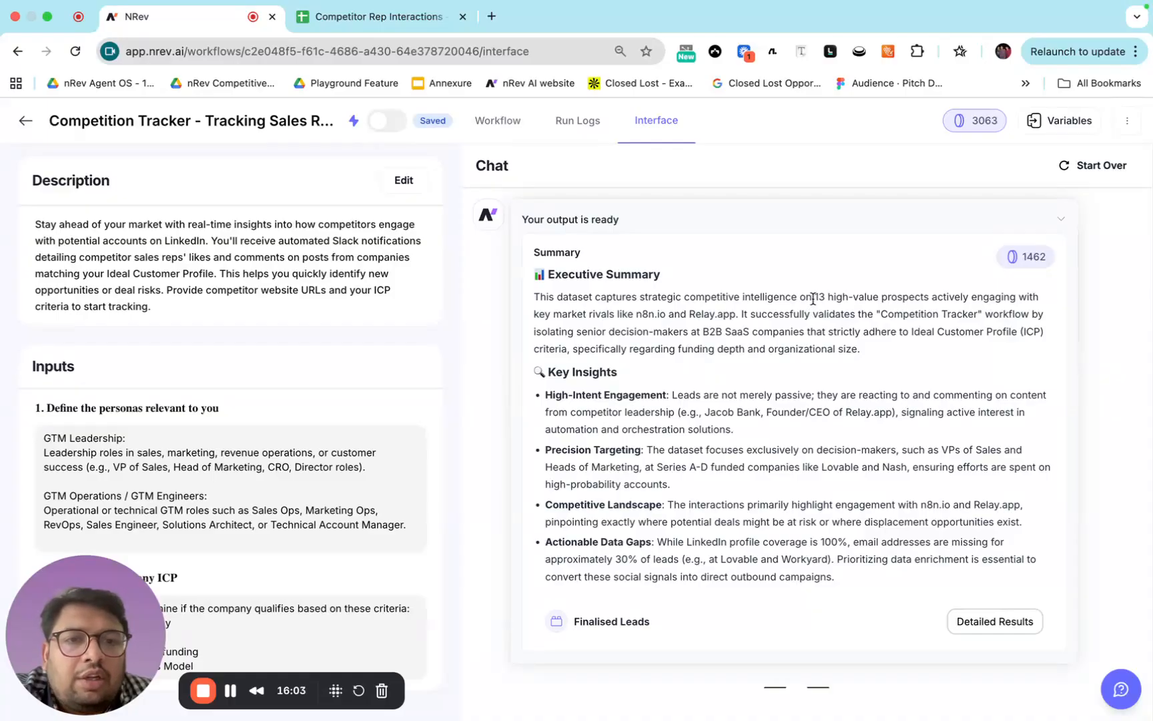
# - Read the executive summary of the run, open the detailed Finalised Leads results and look through all their columns
pyautogui.moveTo(816, 296); pyautogui.dragTo(861, 351)
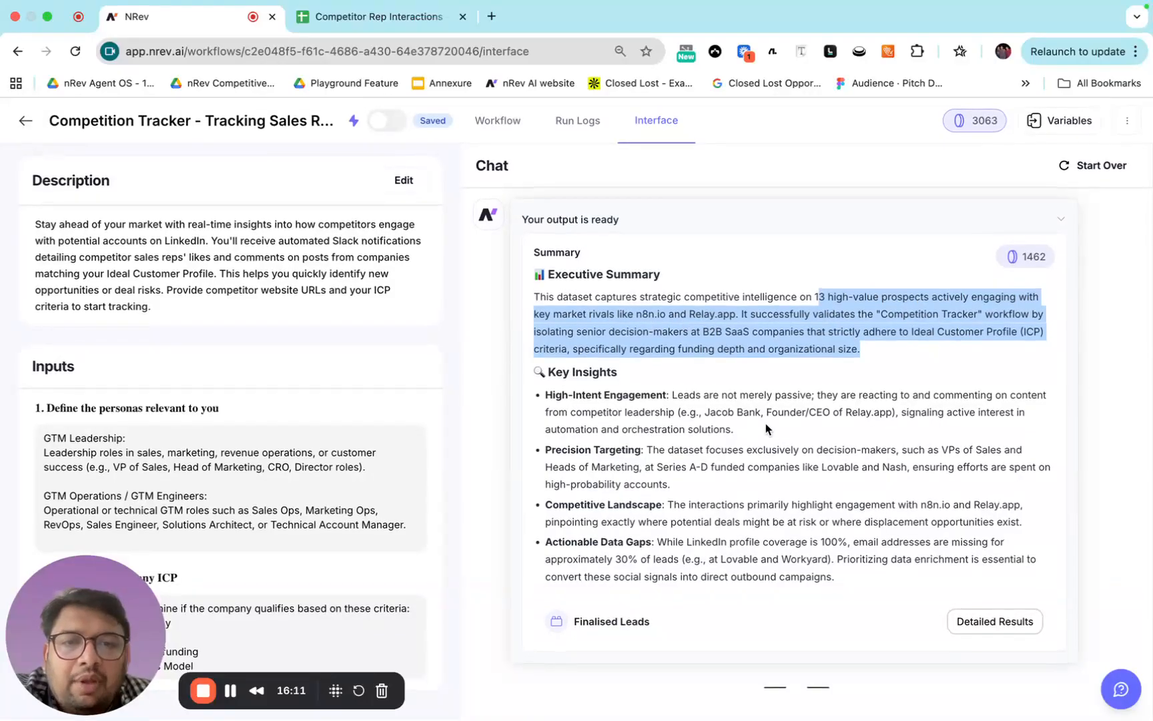
pyautogui.click(675, 415)
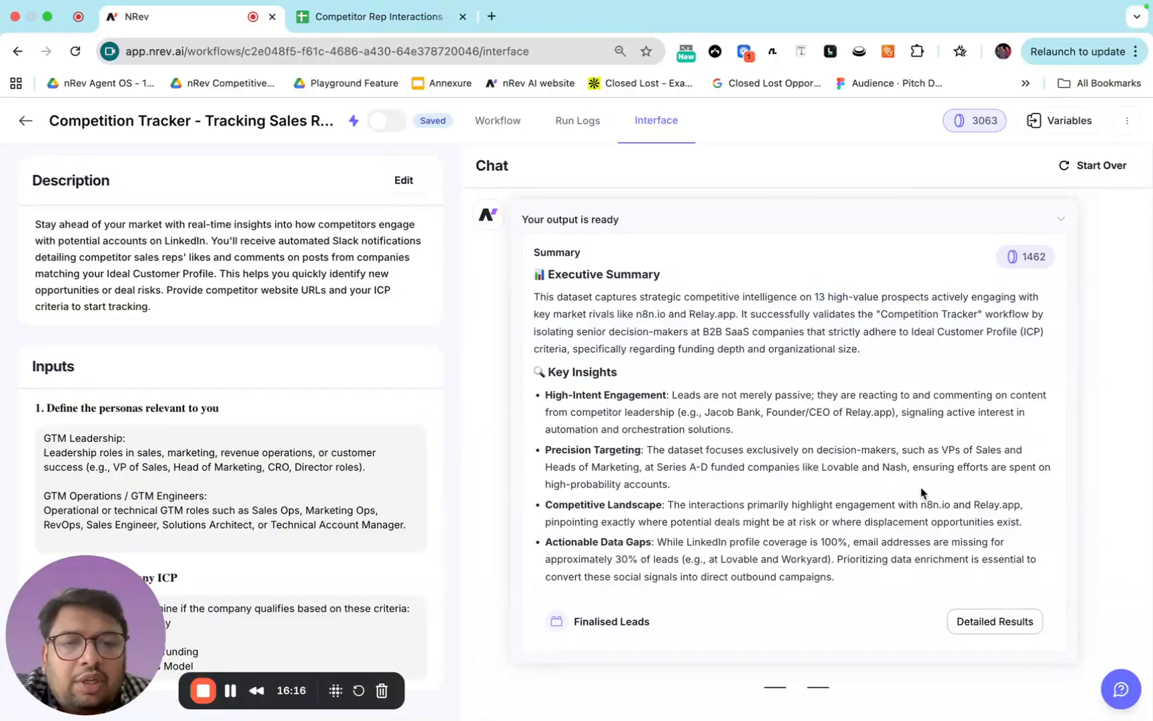
pyautogui.click(988, 626)
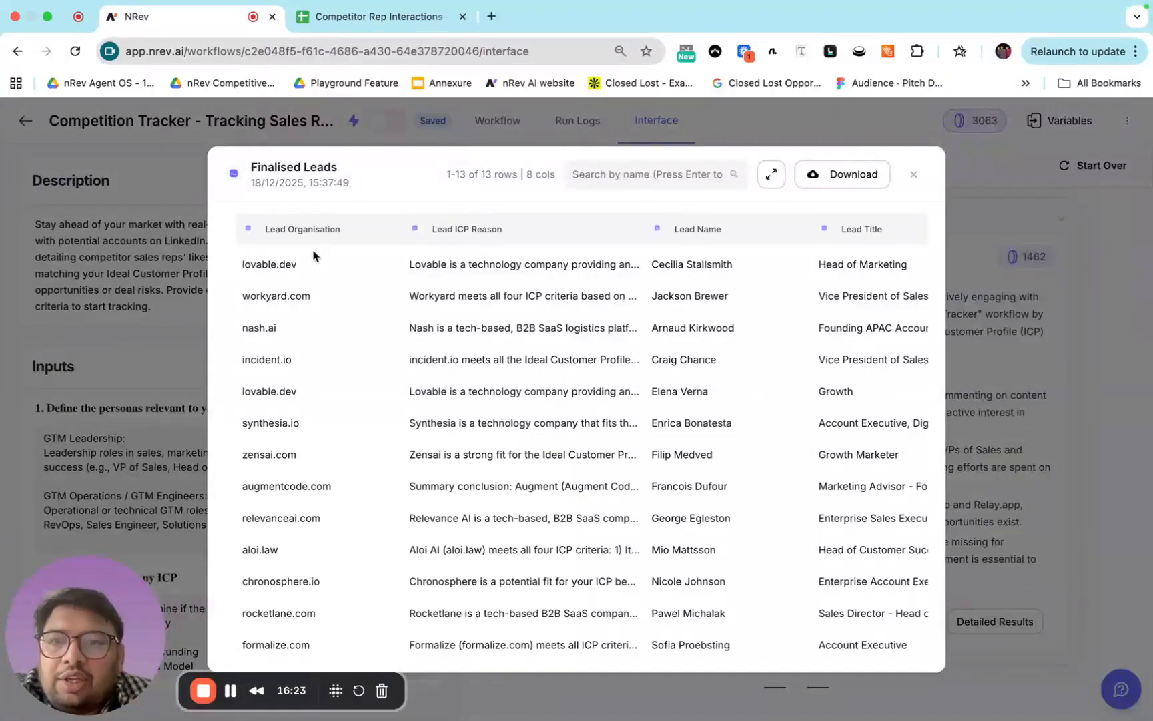
pyautogui.hscroll(2, 417, 359)
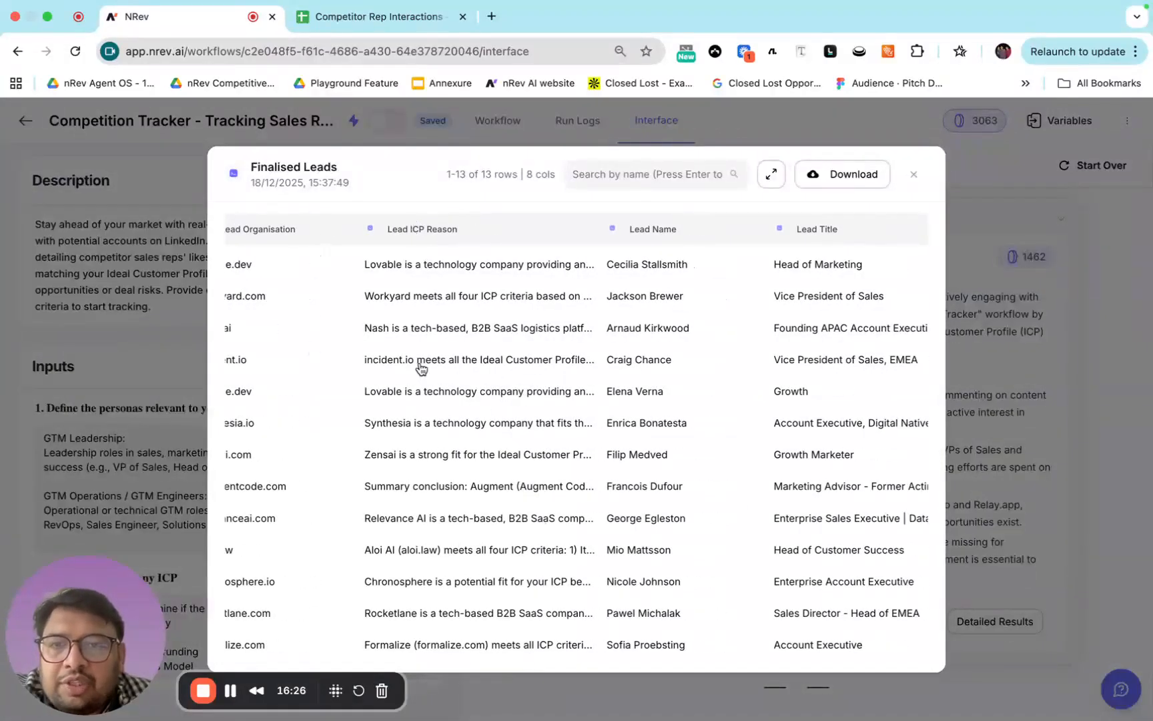
pyautogui.hscroll(5, 526, 394)
pyautogui.hscroll(2, 420, 304)
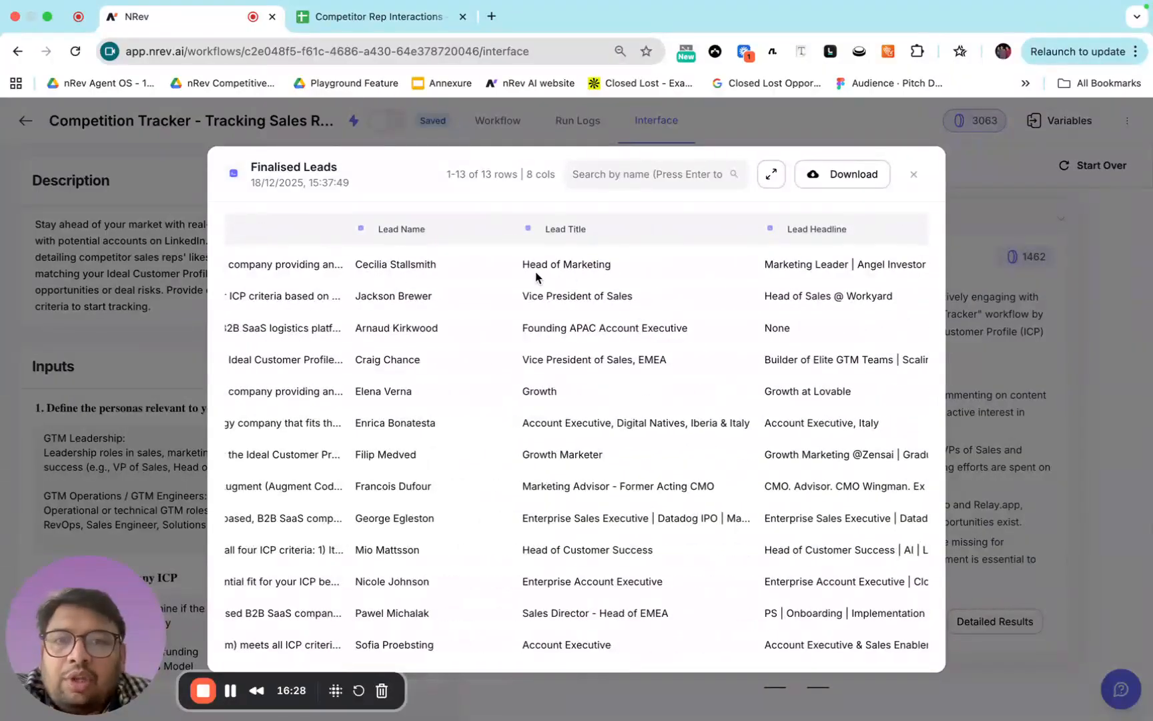
pyautogui.hscroll(15, 618, 387)
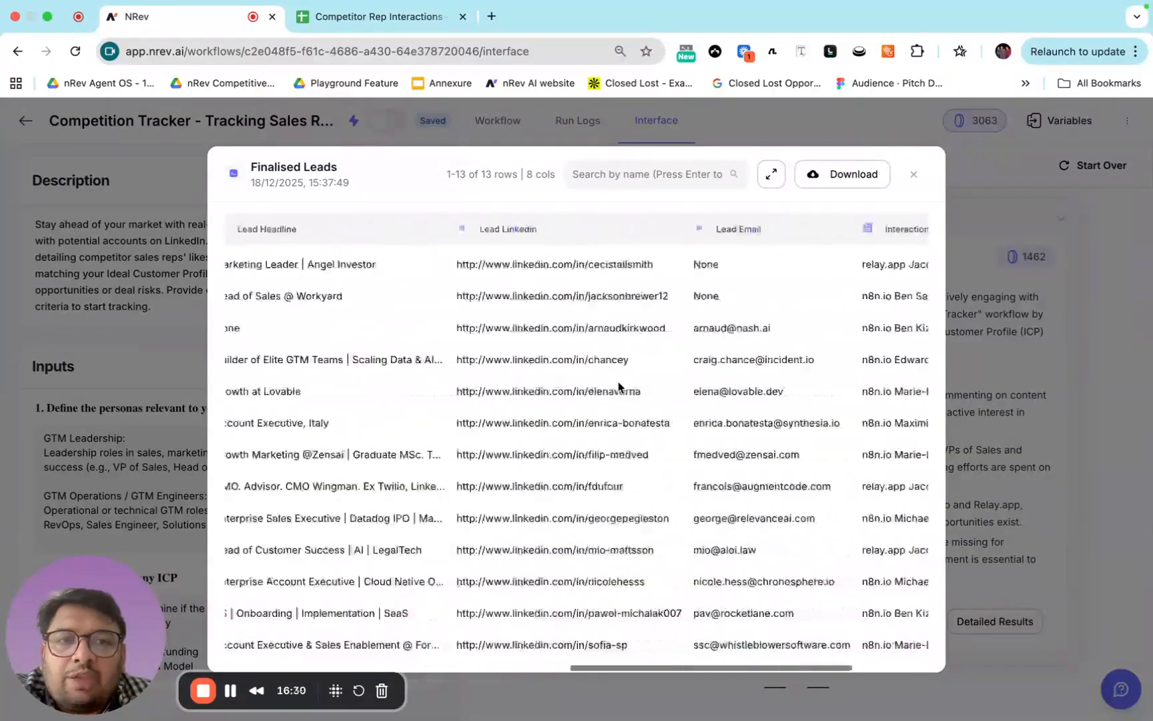
pyautogui.hscroll(5, 618, 387)
# - Read the full interaction summary of the first lead, checking the competitor's reaction and the post author's company, and close it
pyautogui.click(721, 260)
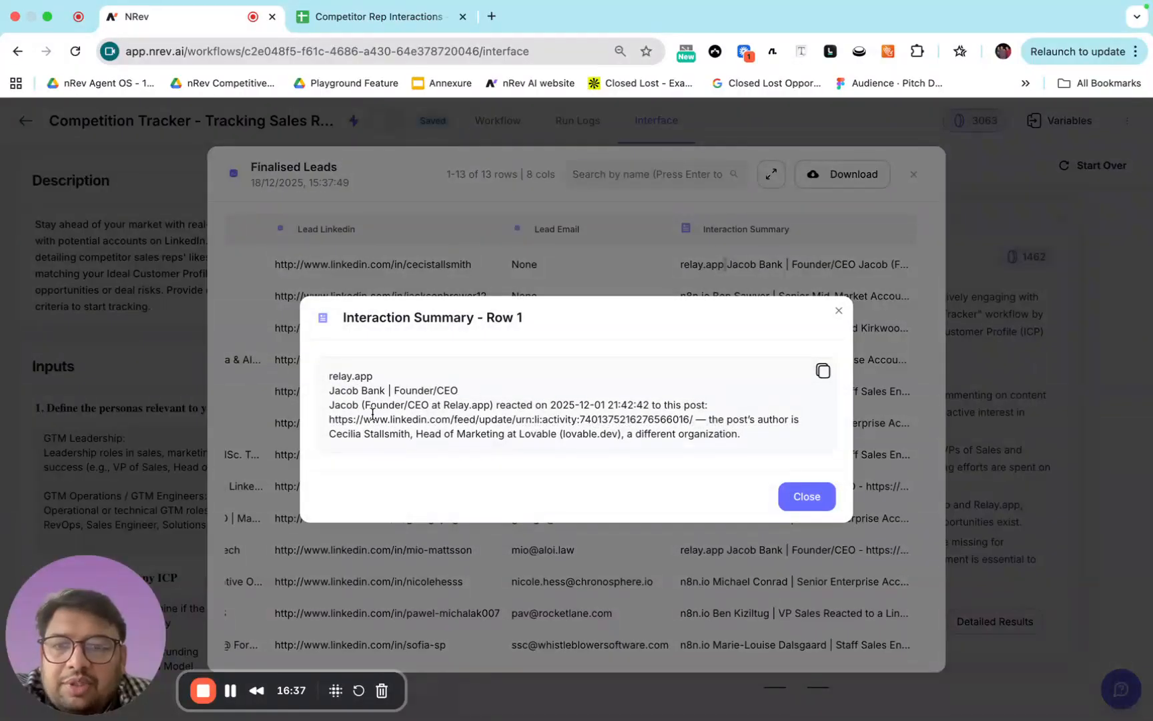
pyautogui.moveTo(335, 405); pyautogui.dragTo(654, 420)
pyautogui.doubleClick(534, 434)
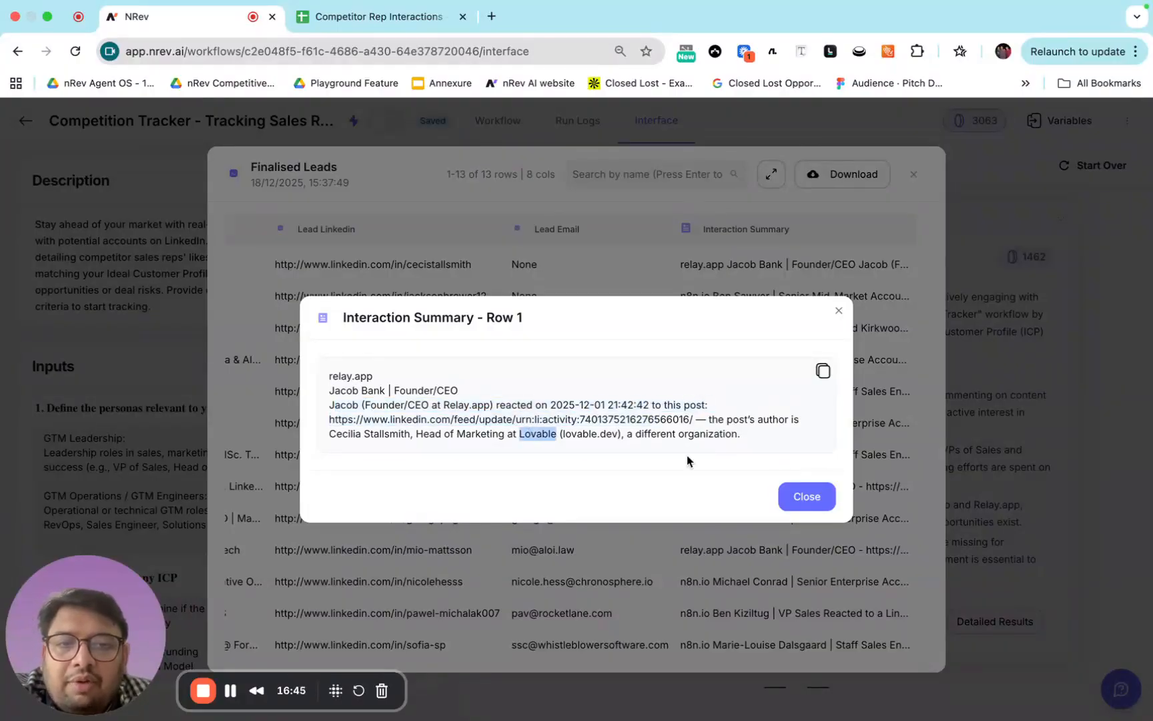
pyautogui.click(822, 504)
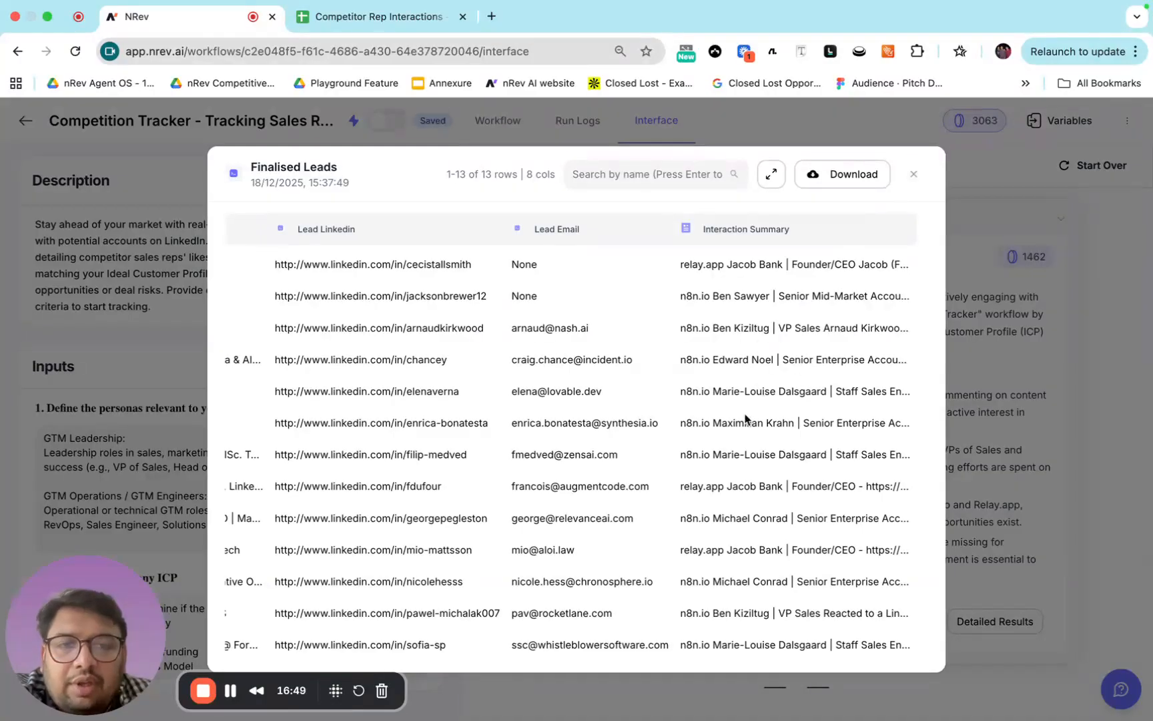
# - Look over the lead organisation, ICP reason and contact columns once more and close the Finalised Leads table
pyautogui.hscroll(-10, 746, 418)
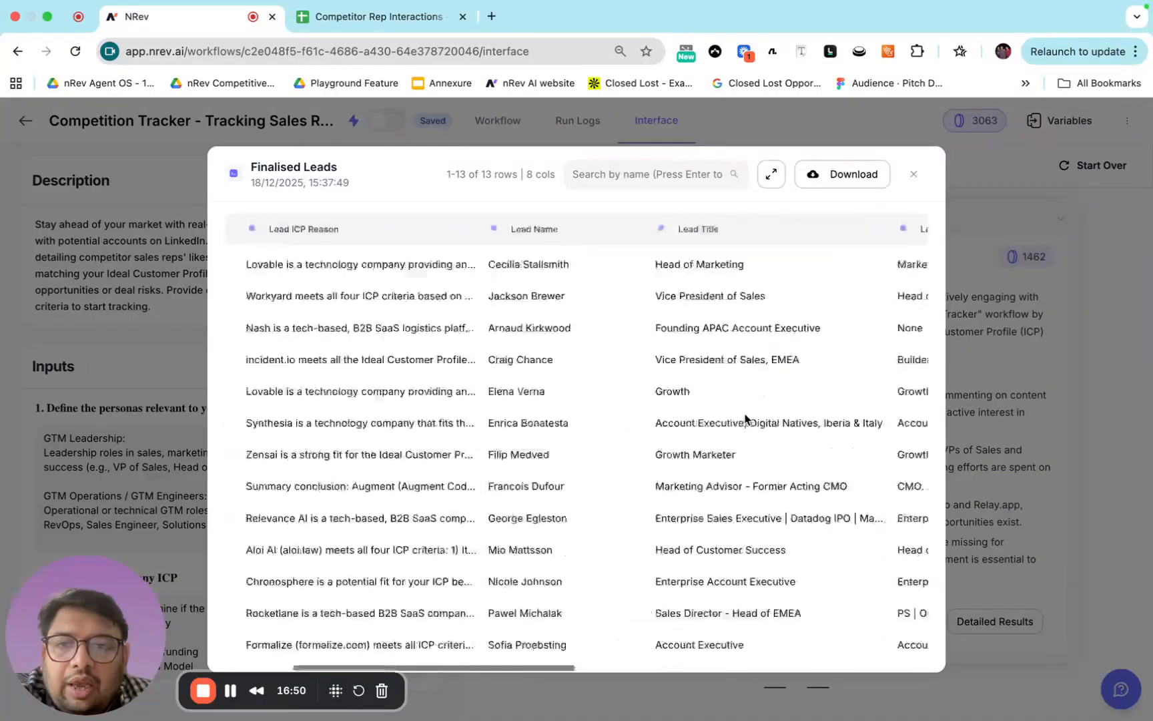
pyautogui.hscroll(-3, 745, 418)
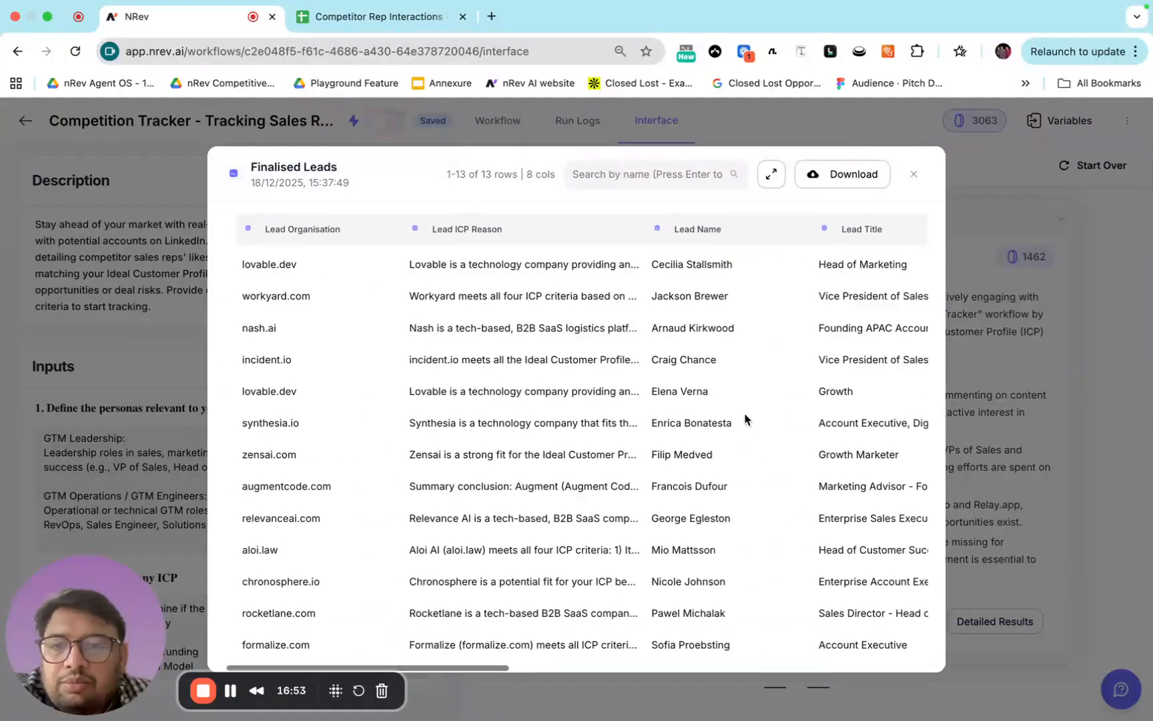
pyautogui.hscroll(8, 746, 420)
pyautogui.click(914, 173)
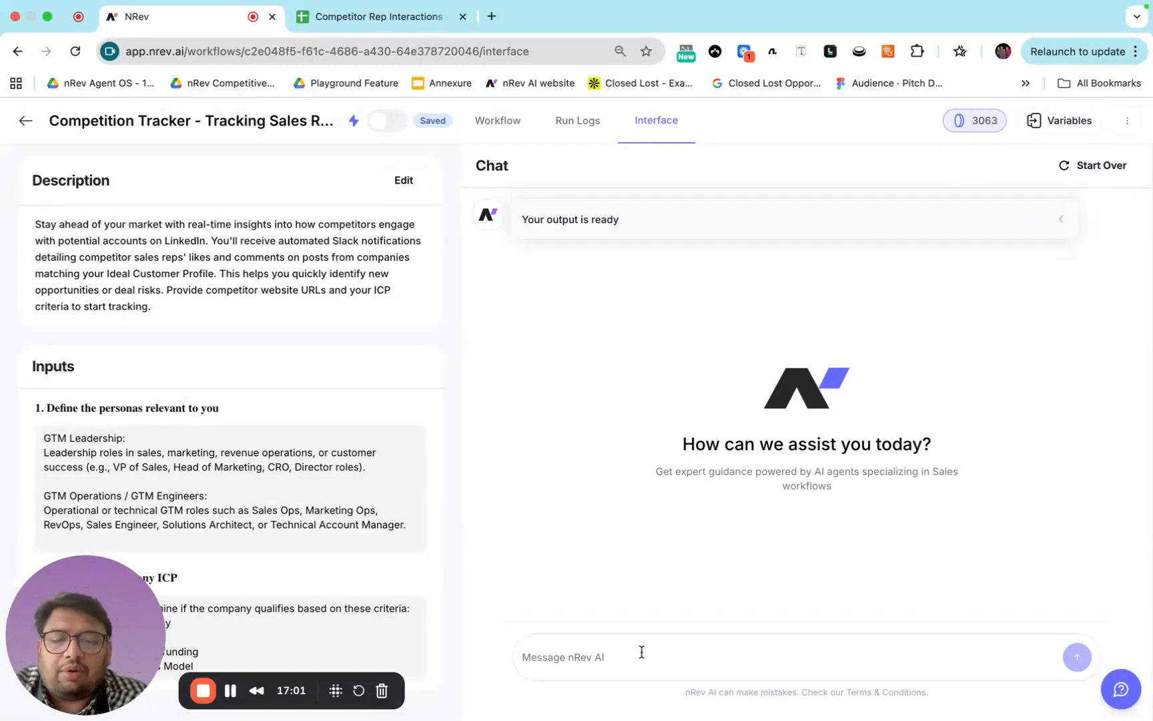
# - Ask the chat "Can you score the results on which prospect is highly engaged with relay.app?"
pyautogui.write('Can you')
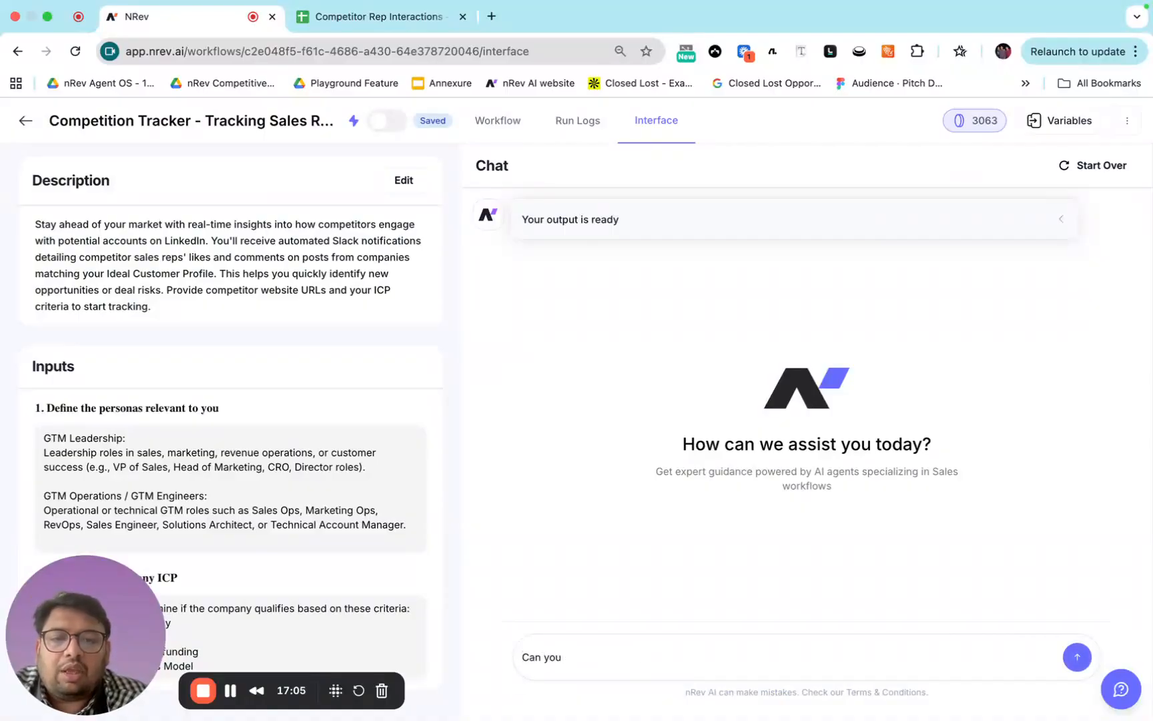
pyautogui.write(' score the results on which prospect is highly engaged with relay.app')
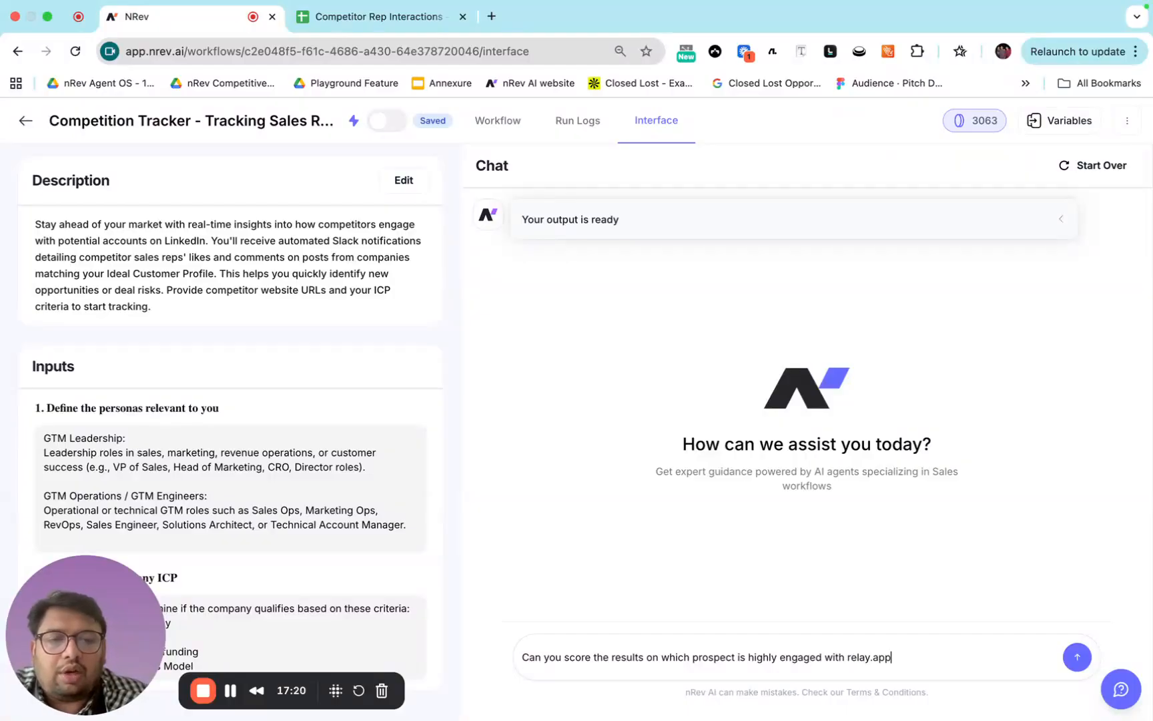
pyautogui.write('?')
pyautogui.press('Return')
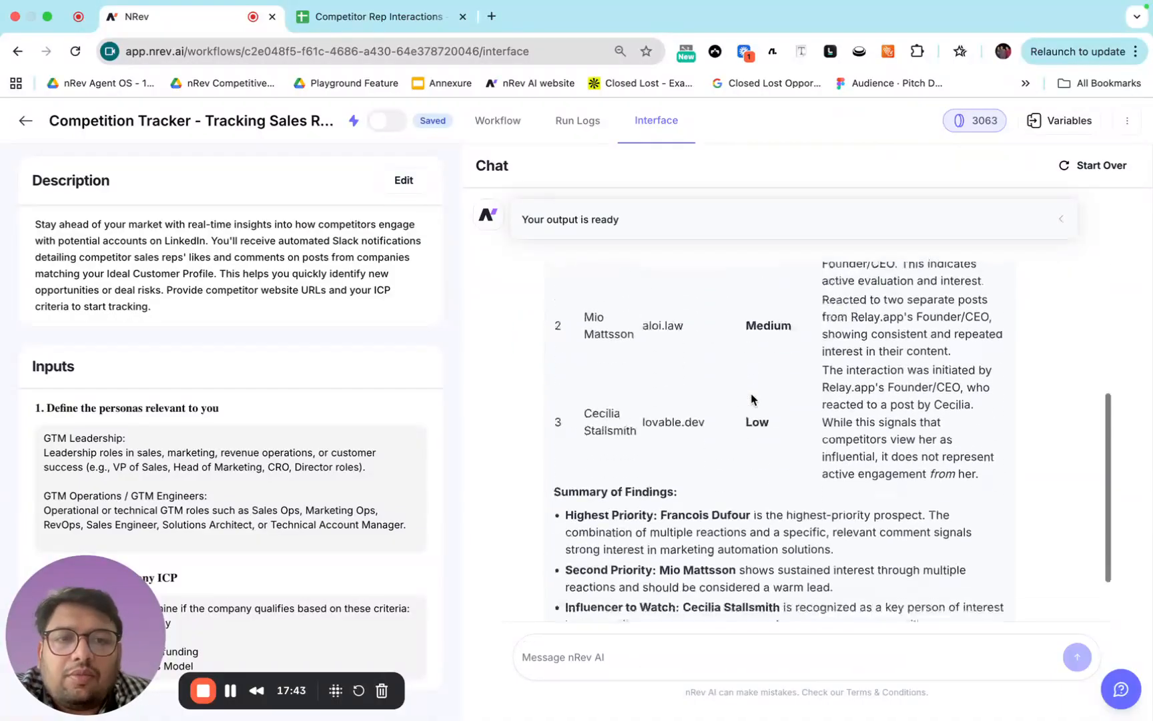
# - Examine the Relay.app engagement scorecard, including each prospect's rank, score and reason and the summary of findings
pyautogui.scroll(4, 754, 401)
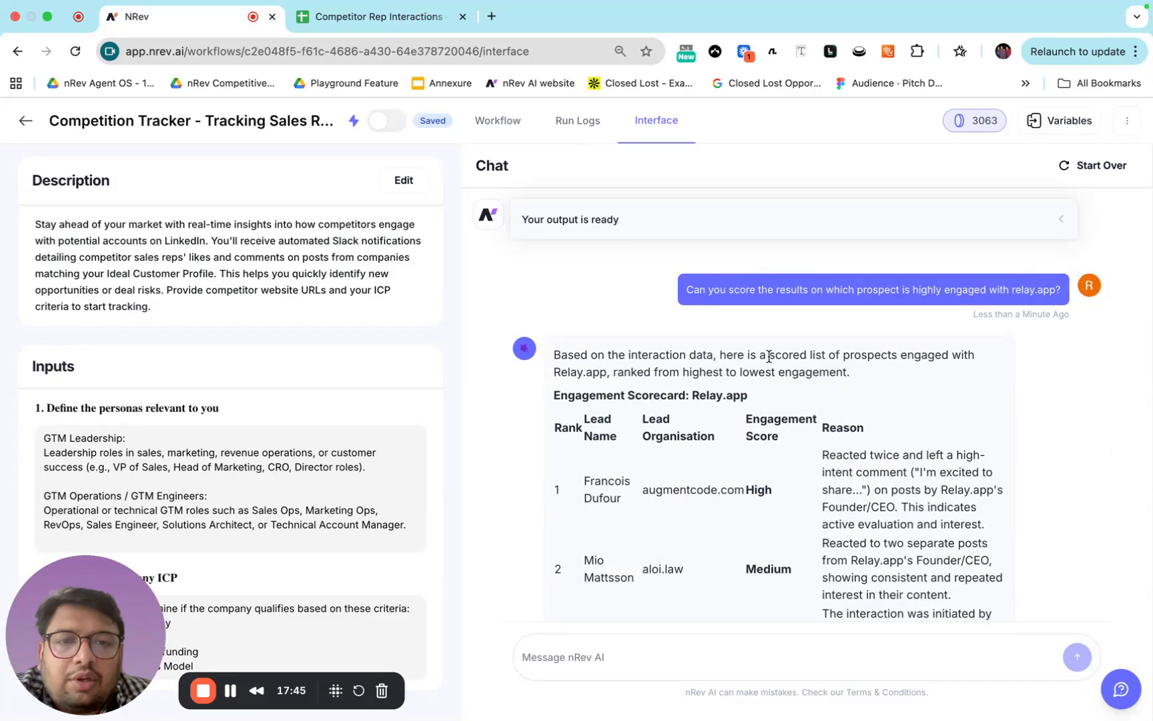
pyautogui.scroll(-2, 754, 487)
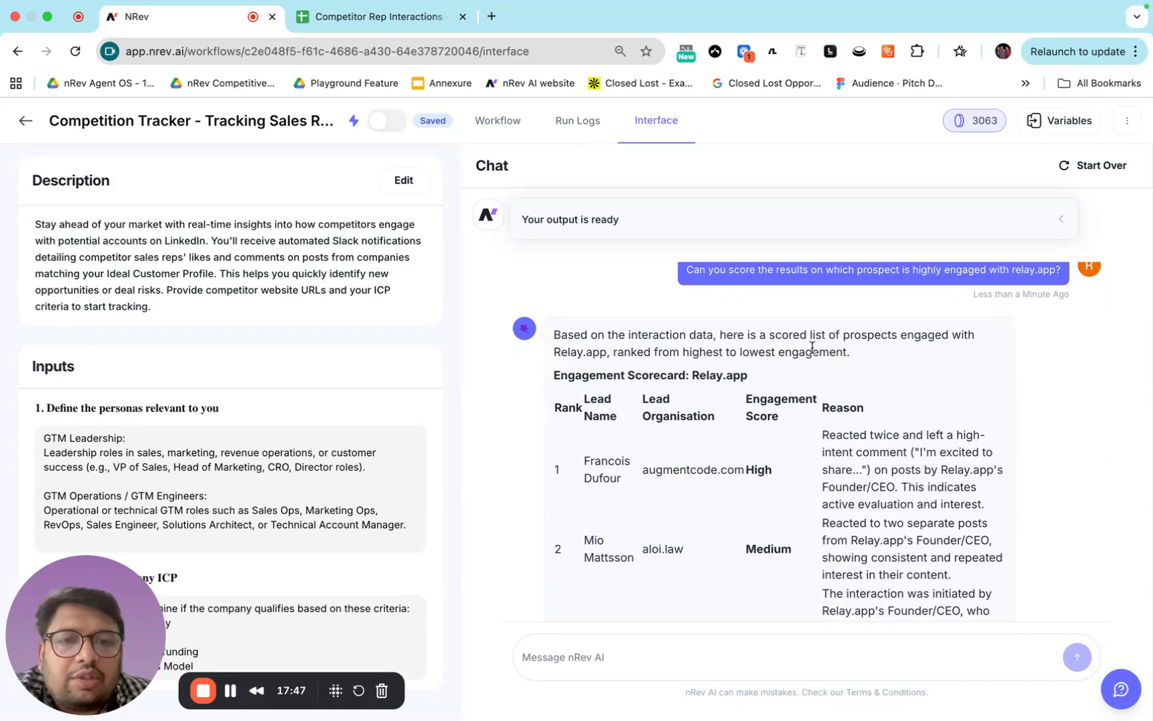
pyautogui.scroll(-2, 742, 462)
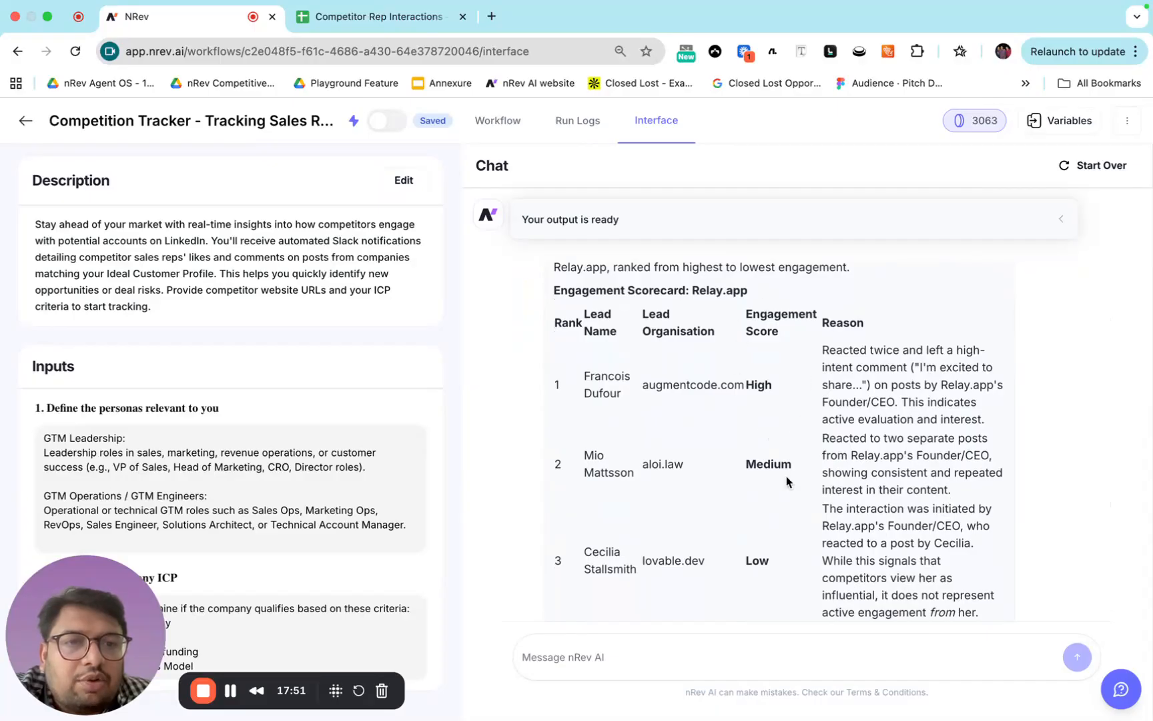
pyautogui.scroll(-1, 788, 480)
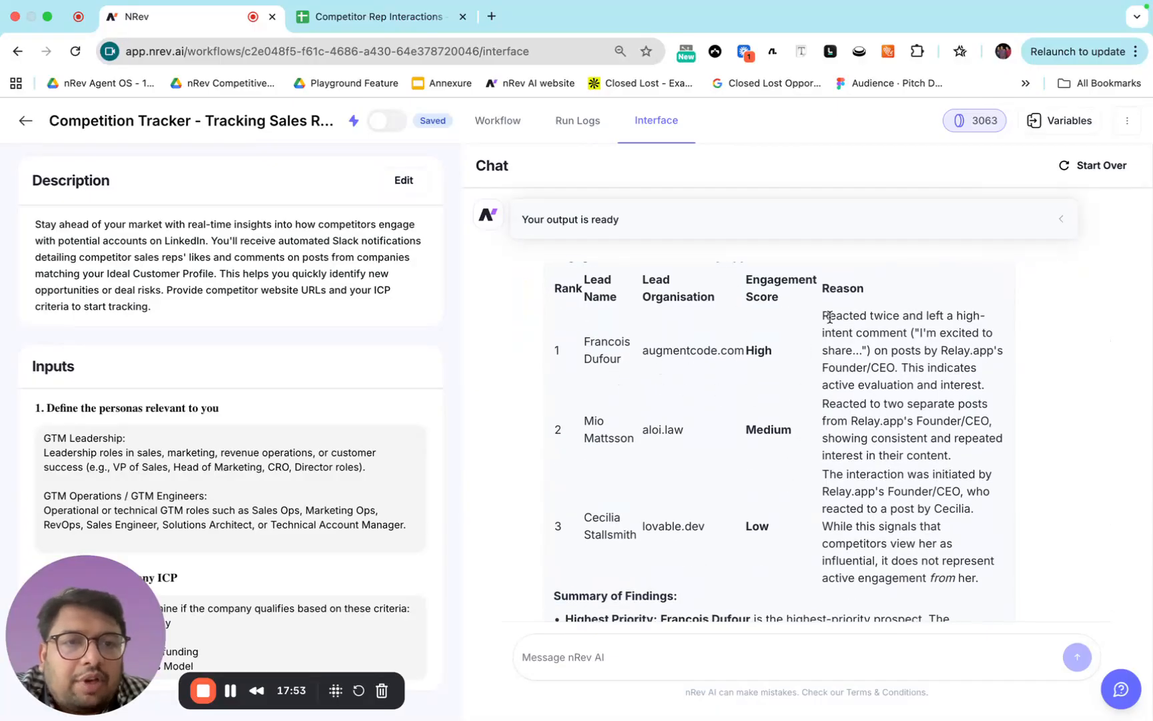
pyautogui.moveTo(828, 317); pyautogui.dragTo(981, 385)
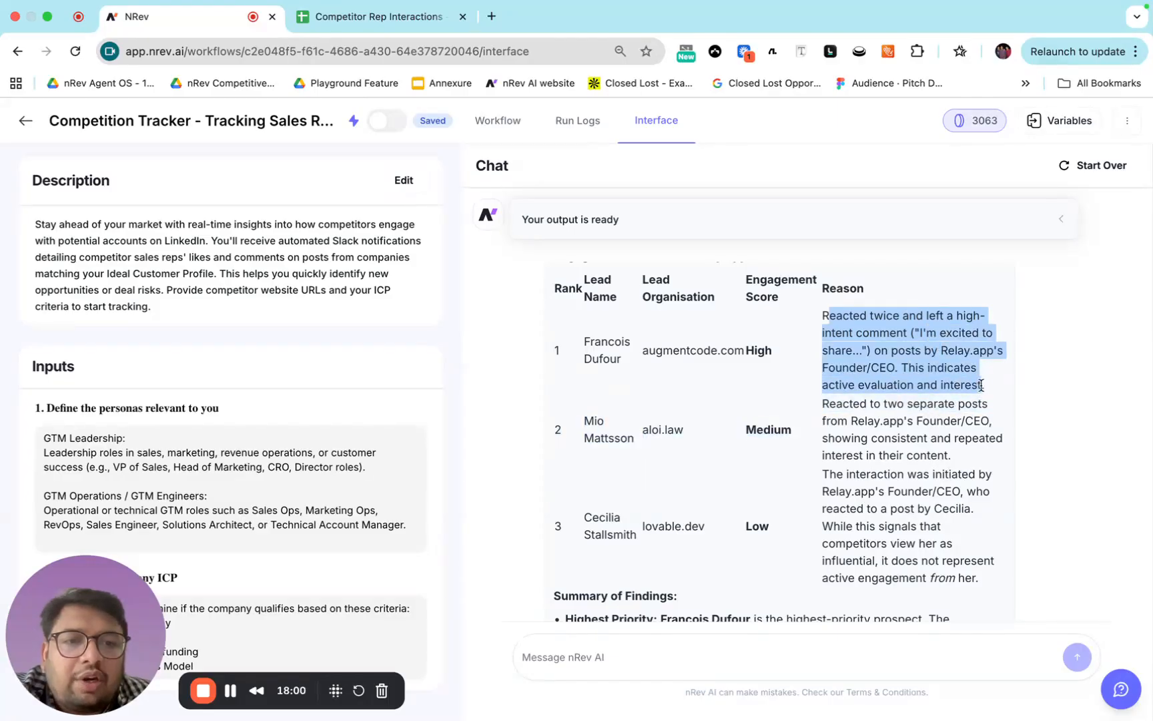
pyautogui.scroll(-2, 701, 393)
pyautogui.scroll(-4, 776, 529)
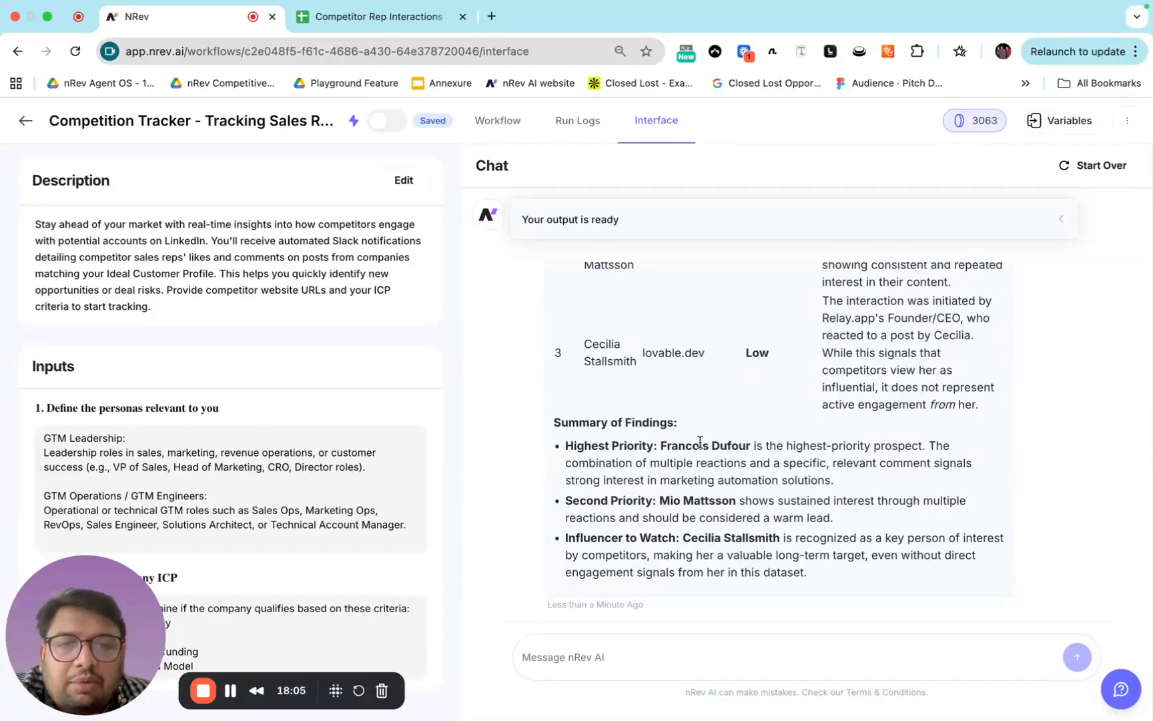
pyautogui.scroll(10, 798, 475)
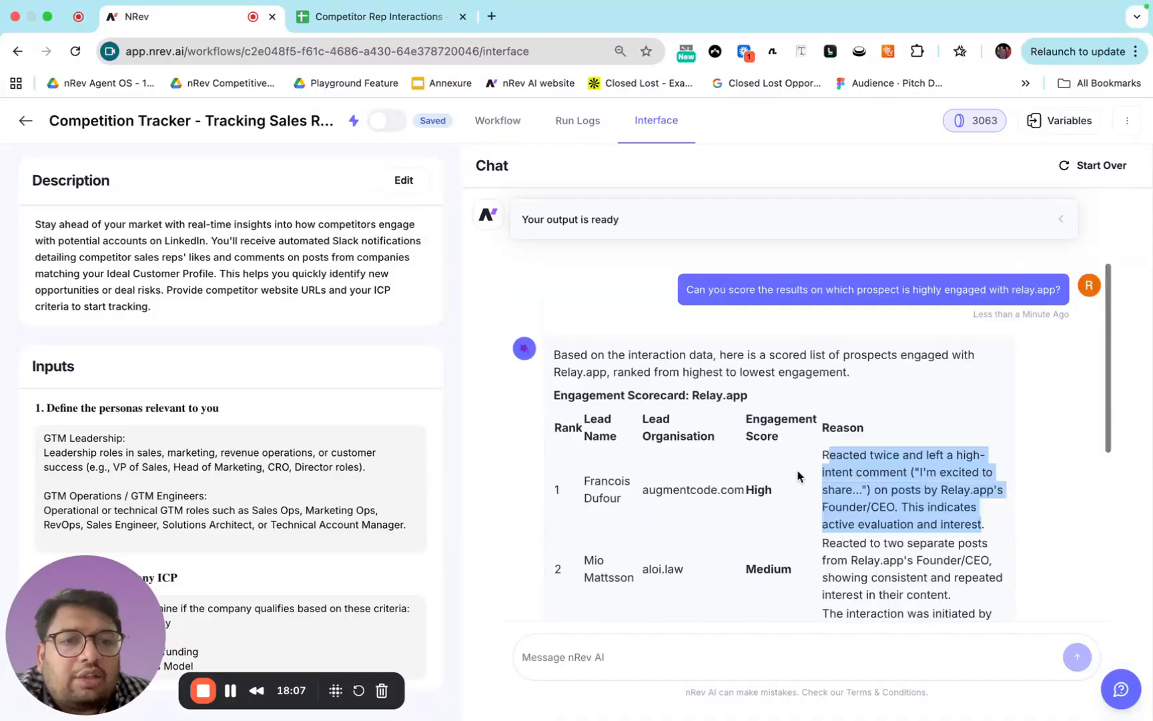
pyautogui.click(896, 374)
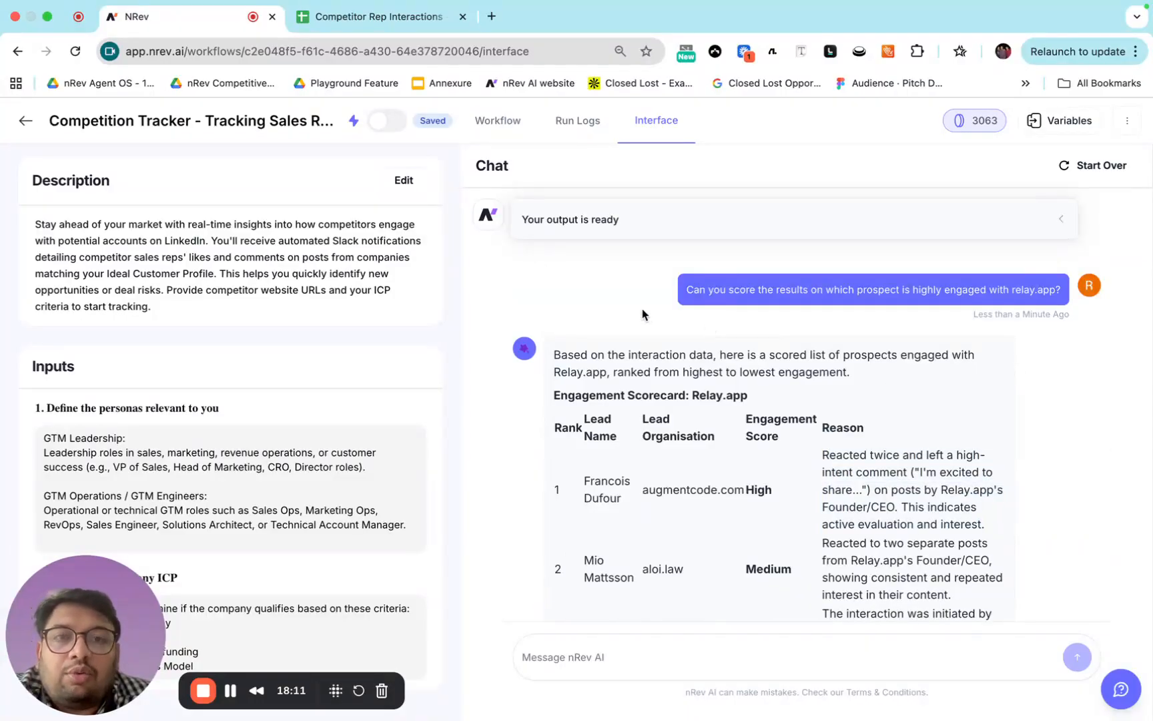
# - Open the Competition Tracker play's workflow and bring its first blocks, from Scheduler to Filter relevant personas, into readable view
pyautogui.click(503, 131)
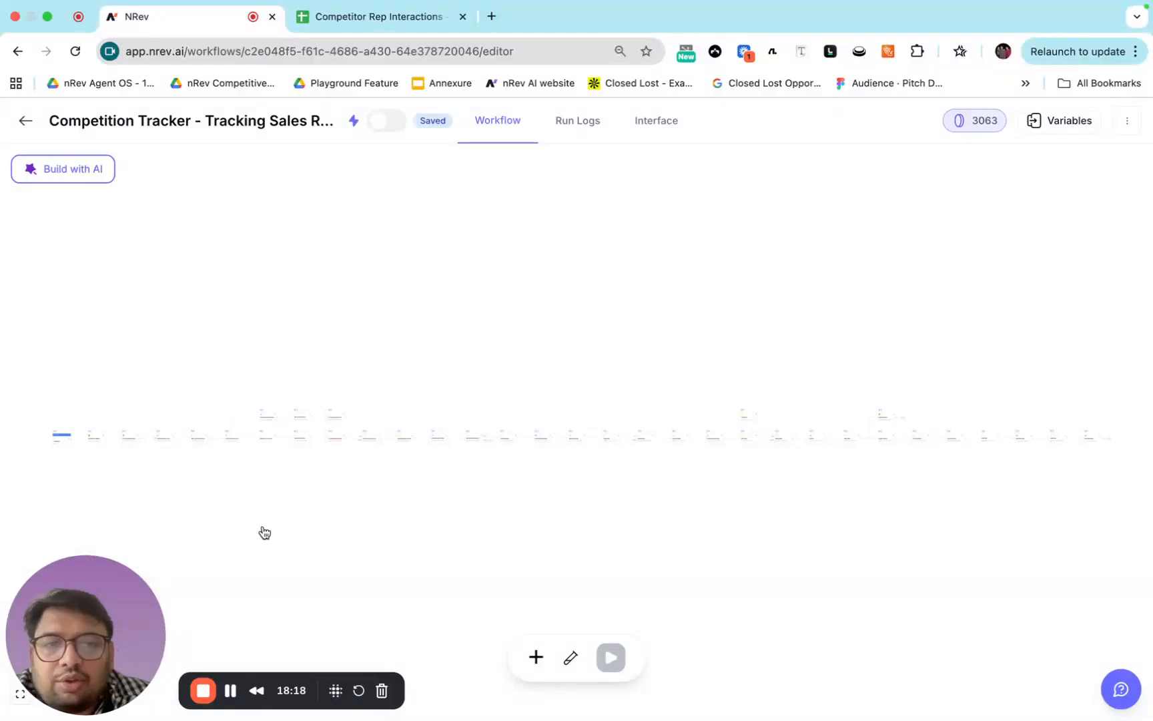
pyautogui.scroll(10, 352, 472)
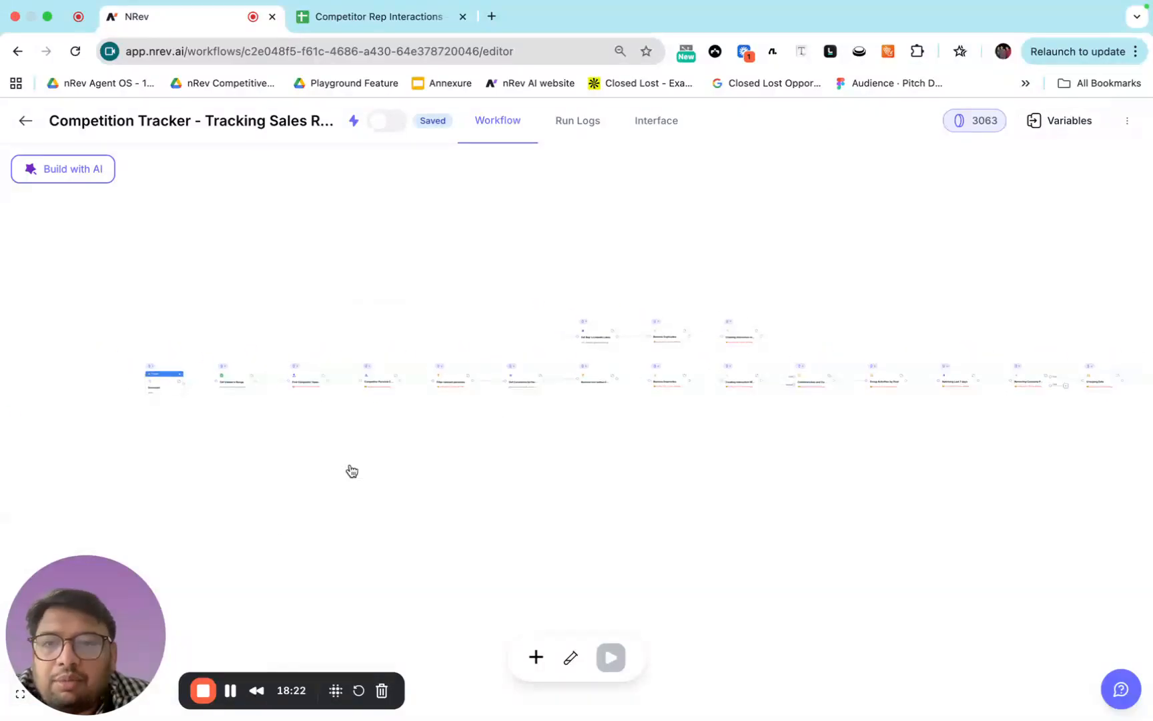
pyautogui.hscroll(-5, 352, 472)
pyautogui.scroll(2, 353, 471)
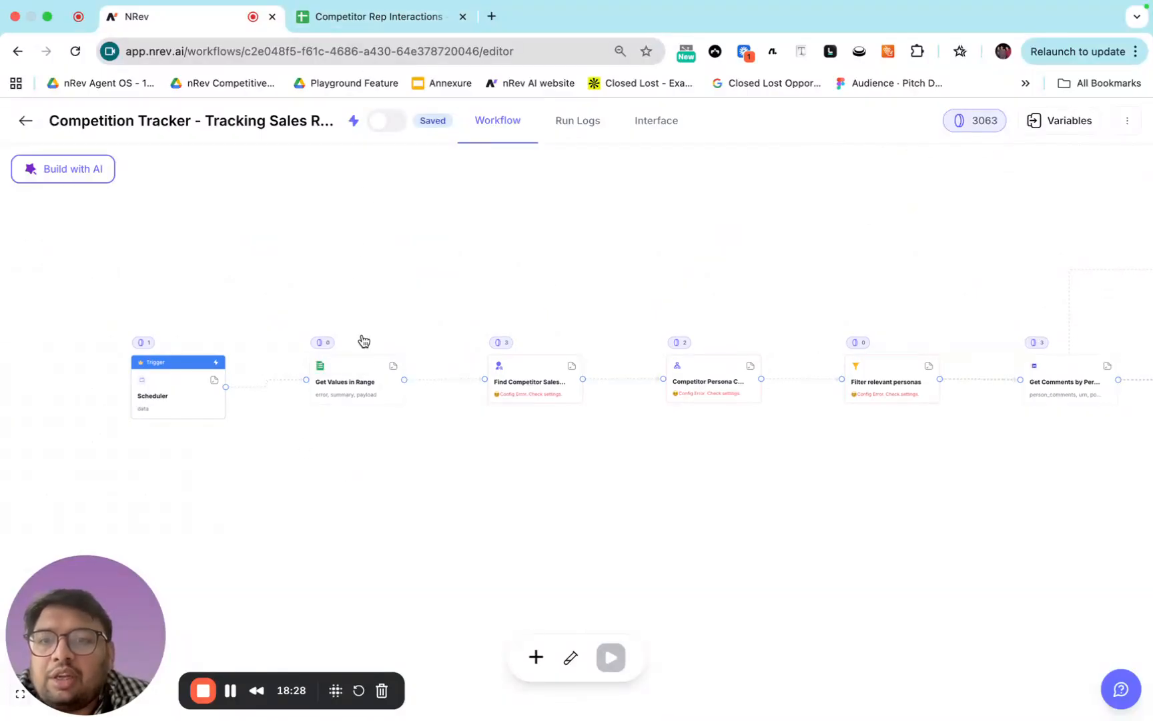
# - Connect the work Google account to the Get Values in Range block through Pipedream and select it as the Google Sheets account
pyautogui.click(353, 383)
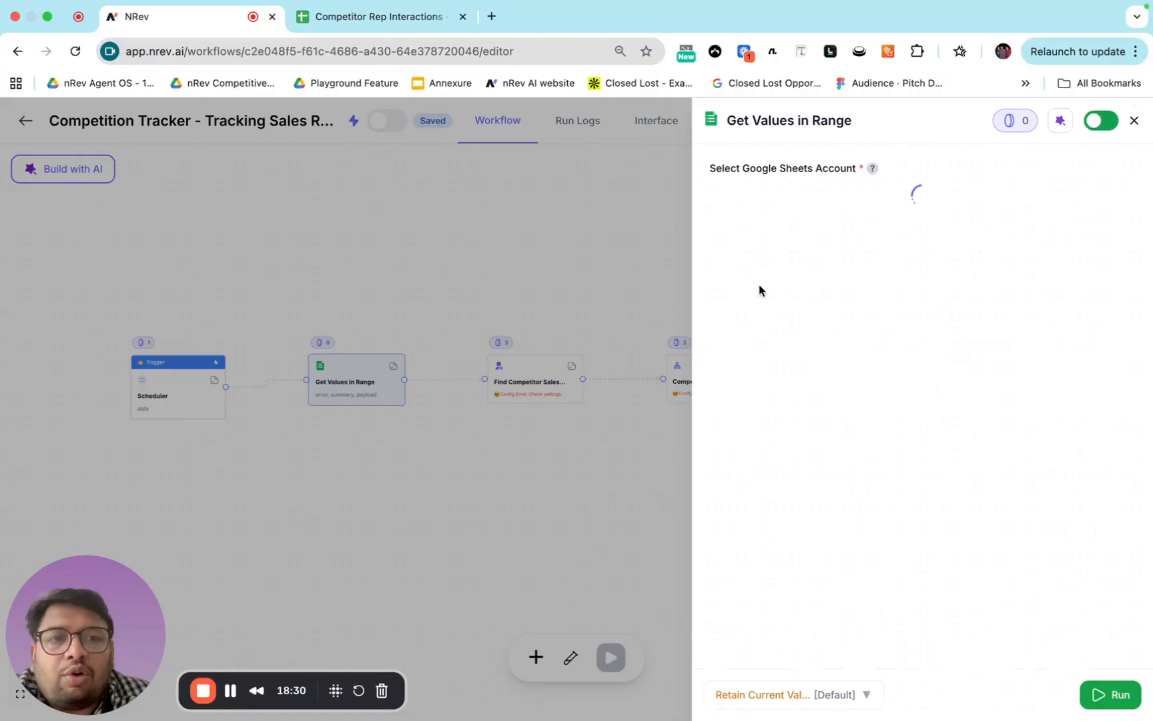
pyautogui.click(899, 251)
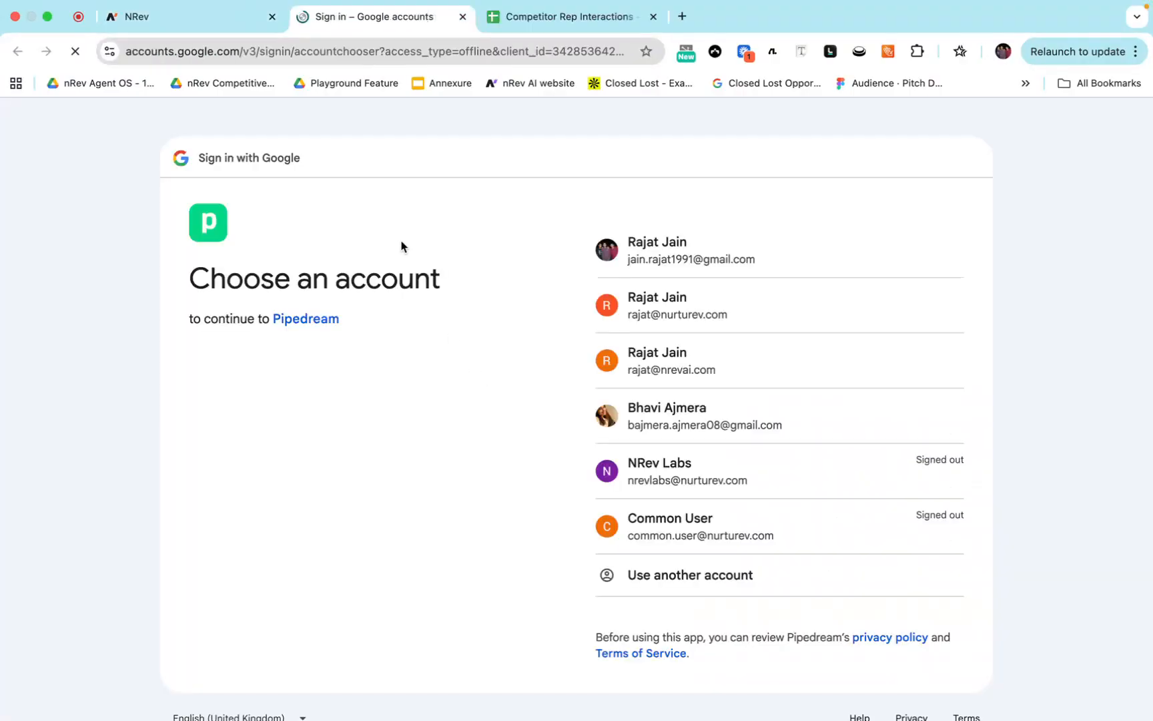
pyautogui.click(699, 317)
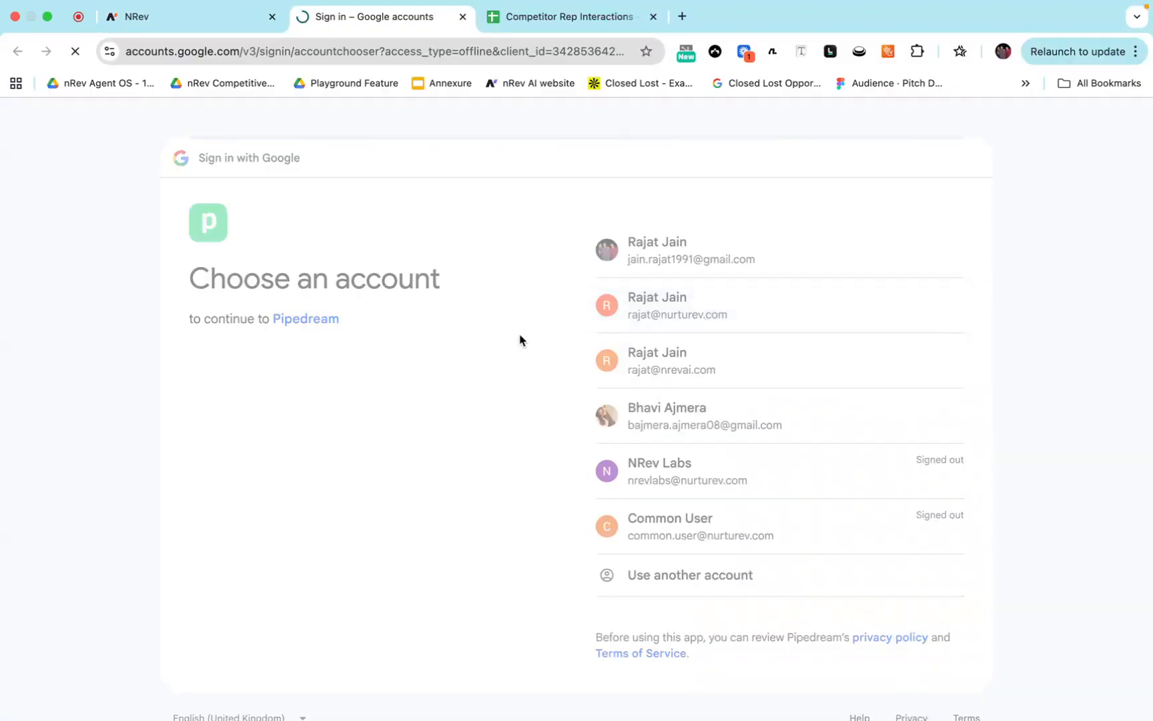
pyautogui.click(860, 503)
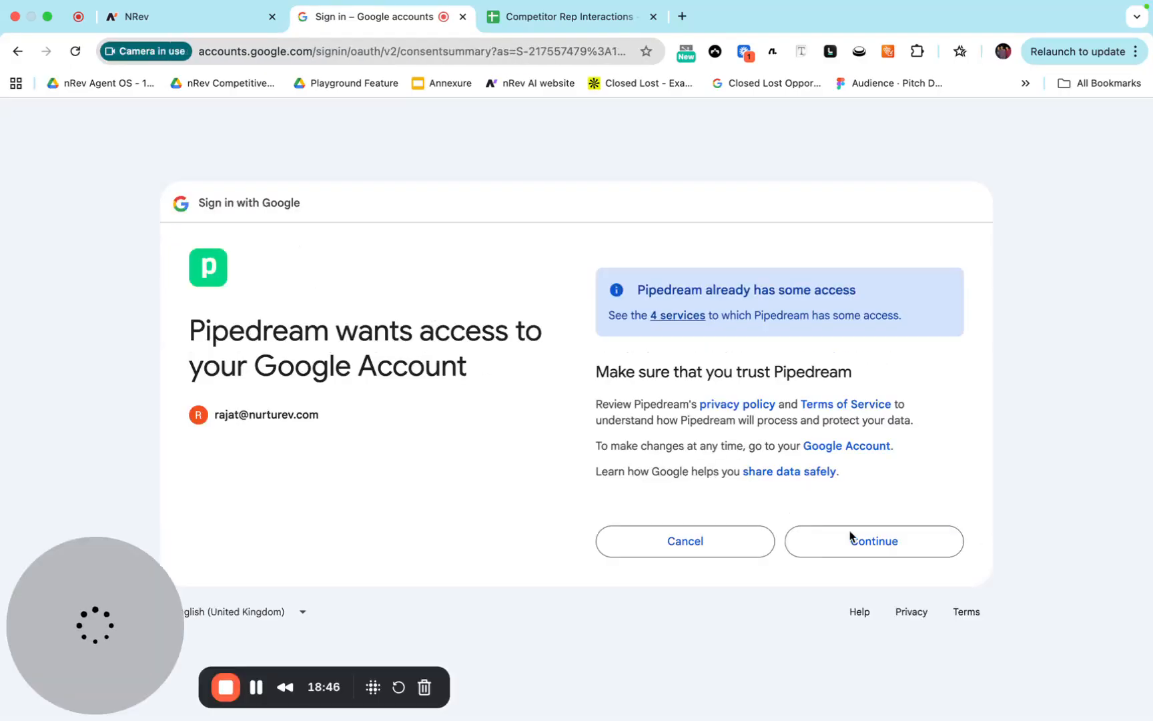
pyautogui.click(868, 544)
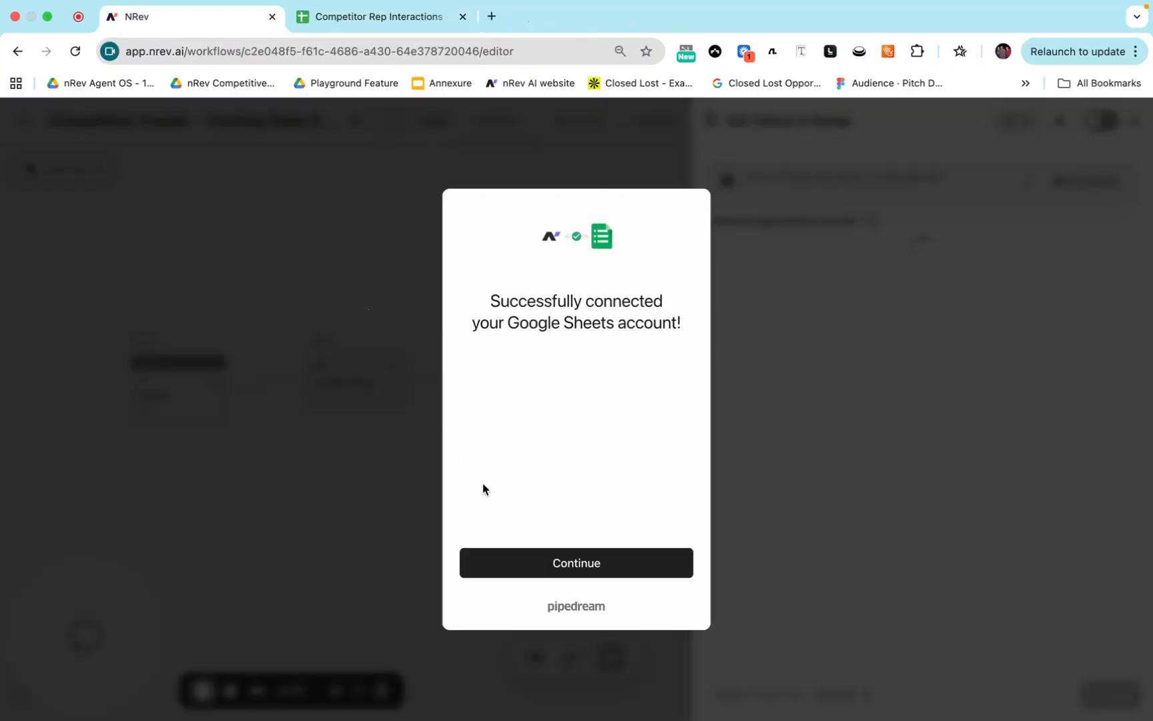
pyautogui.click(572, 566)
pyautogui.click(777, 253)
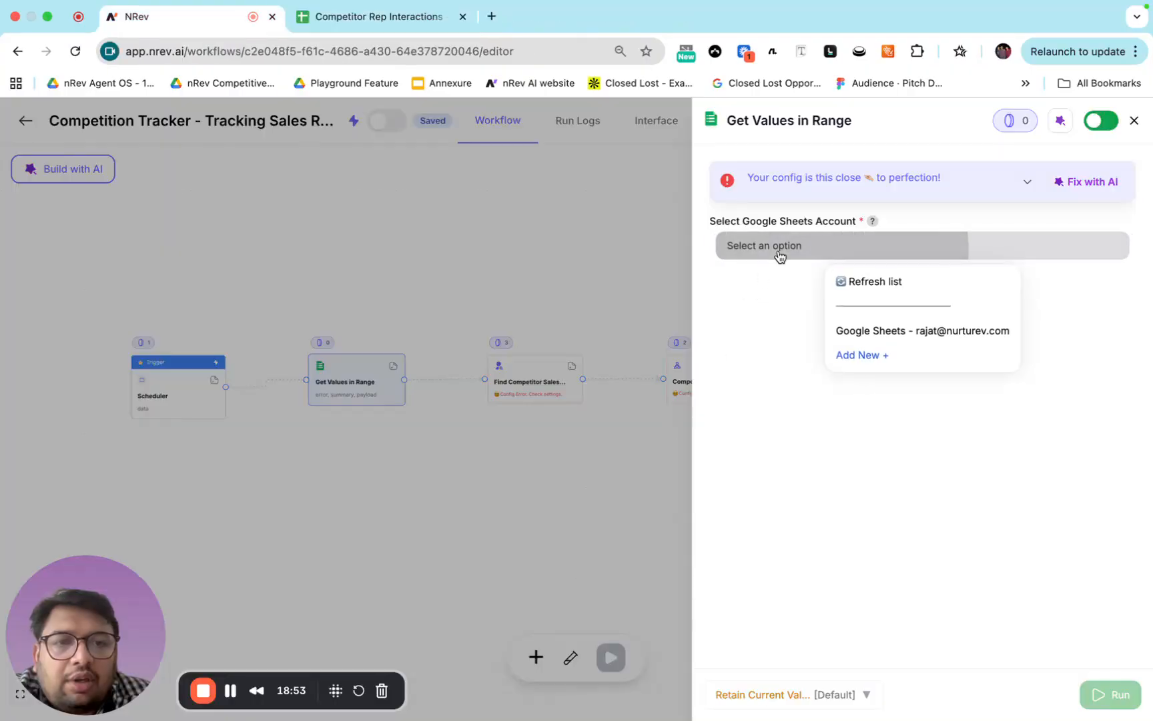
pyautogui.click(881, 330)
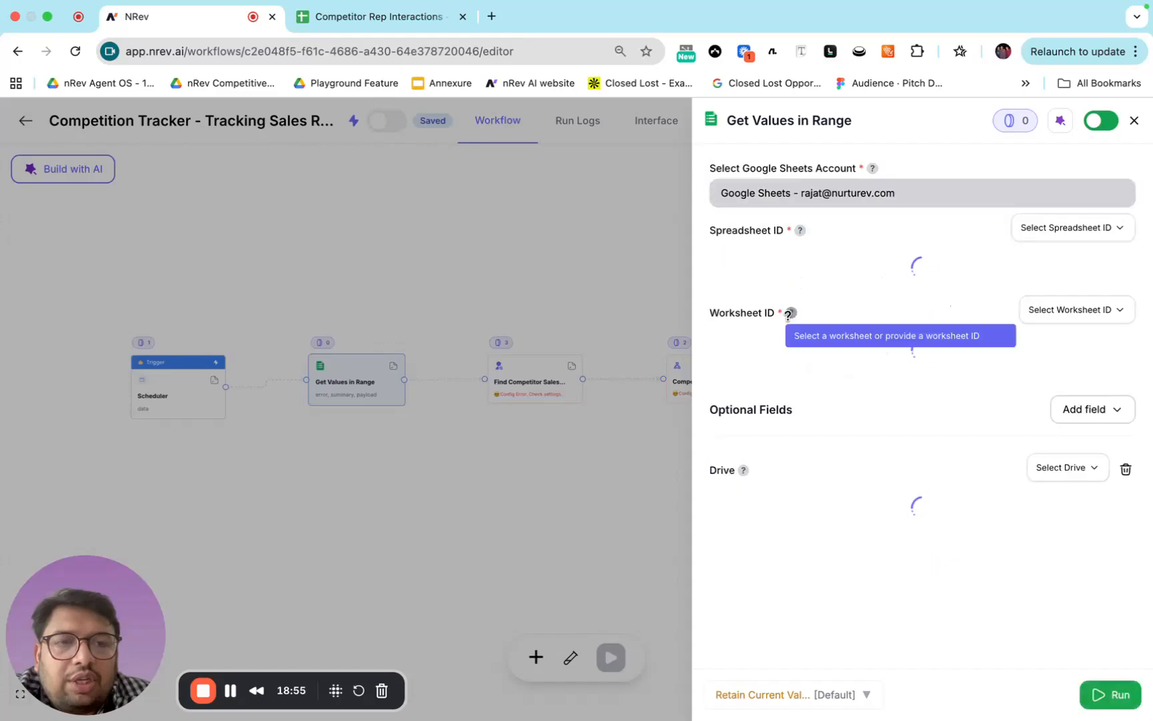
# - Set the spreadsheet to Competitor Rep Interactions and the worksheet to Competitor Inputs, and run the Get Values in Range block
pyautogui.click(801, 267)
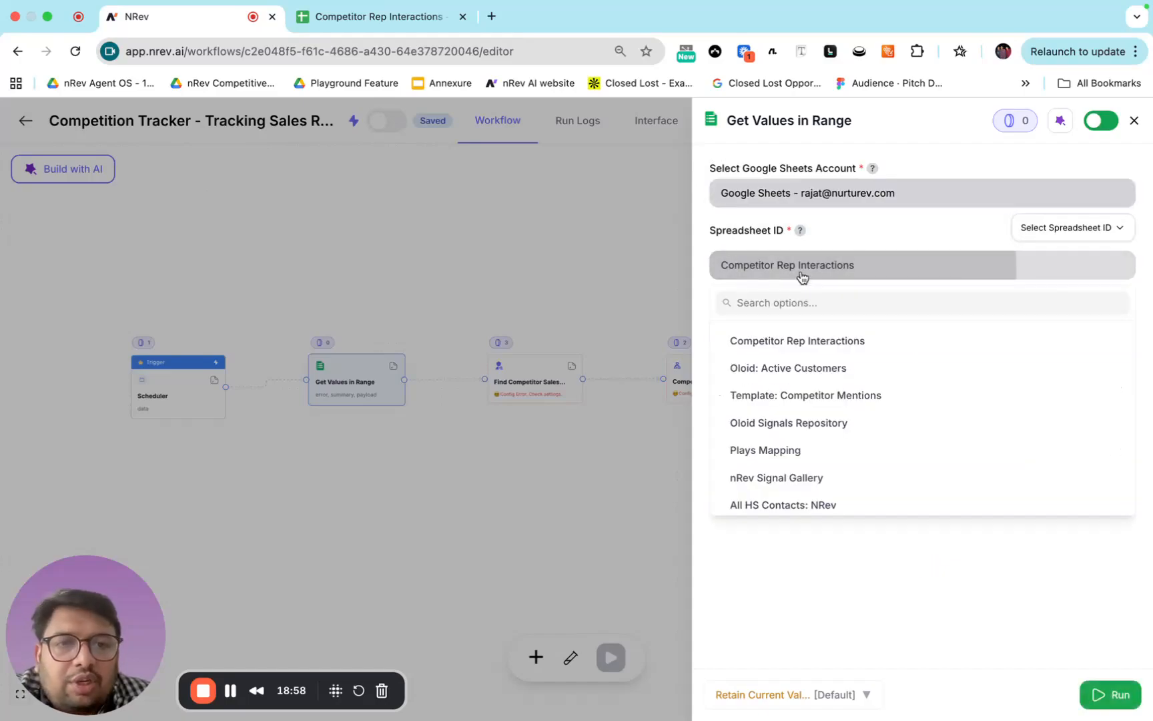
pyautogui.click(803, 339)
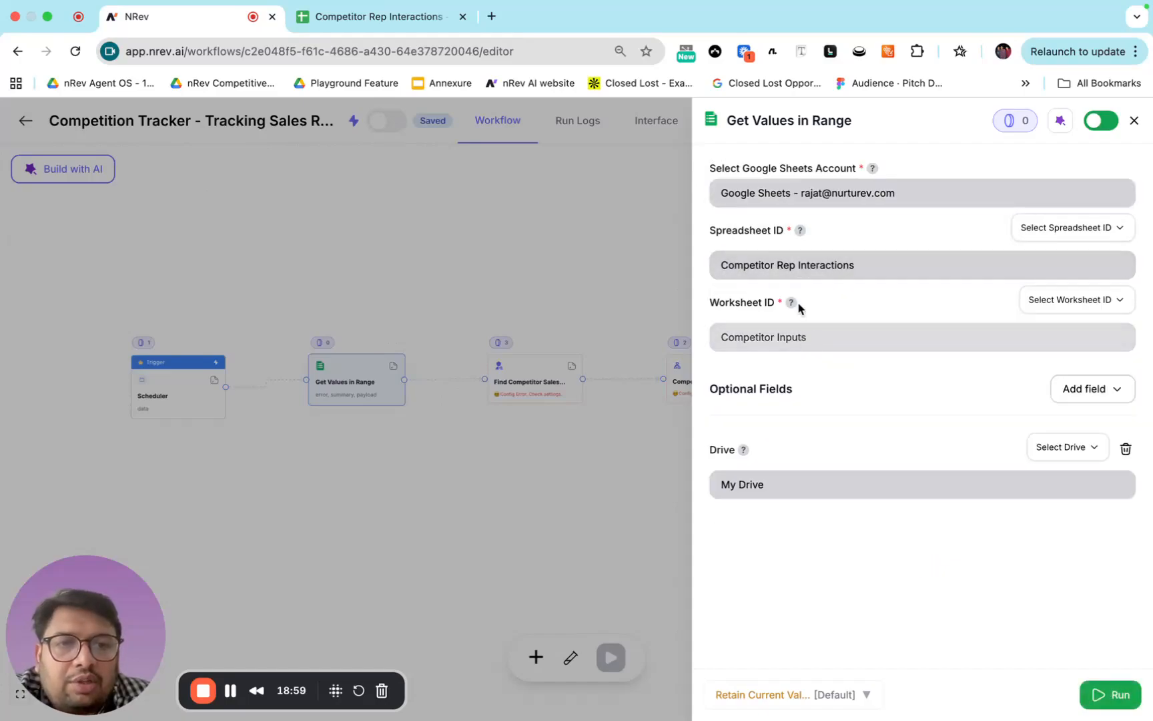
pyautogui.click(772, 339)
pyautogui.click(799, 413)
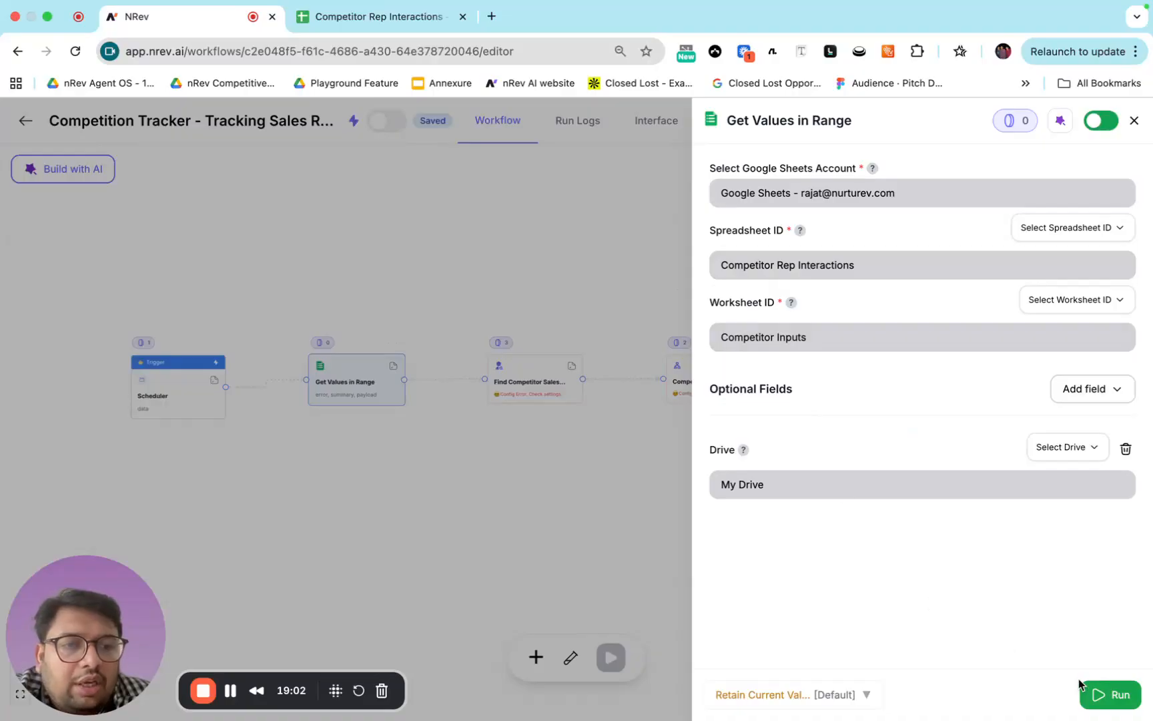
pyautogui.click(1100, 694)
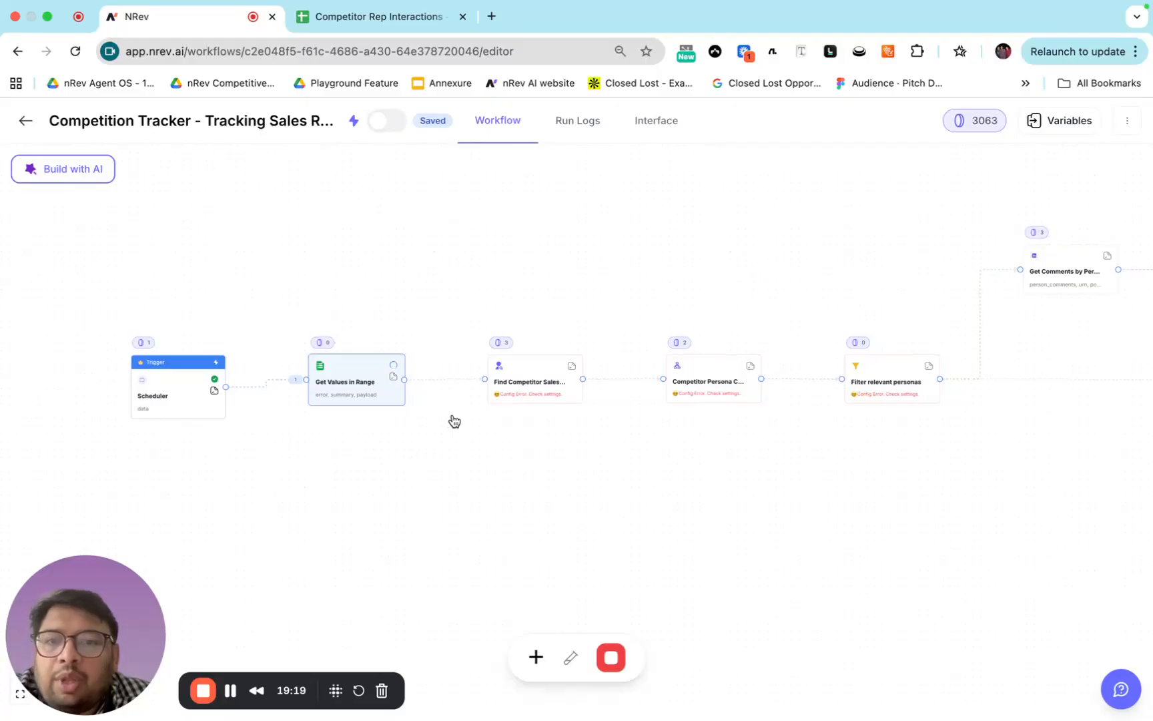
# - Review the Find Competitor Sales Reps block's company domain, title keywords, seniority and other person filters, and close its settings
pyautogui.click(492, 380)
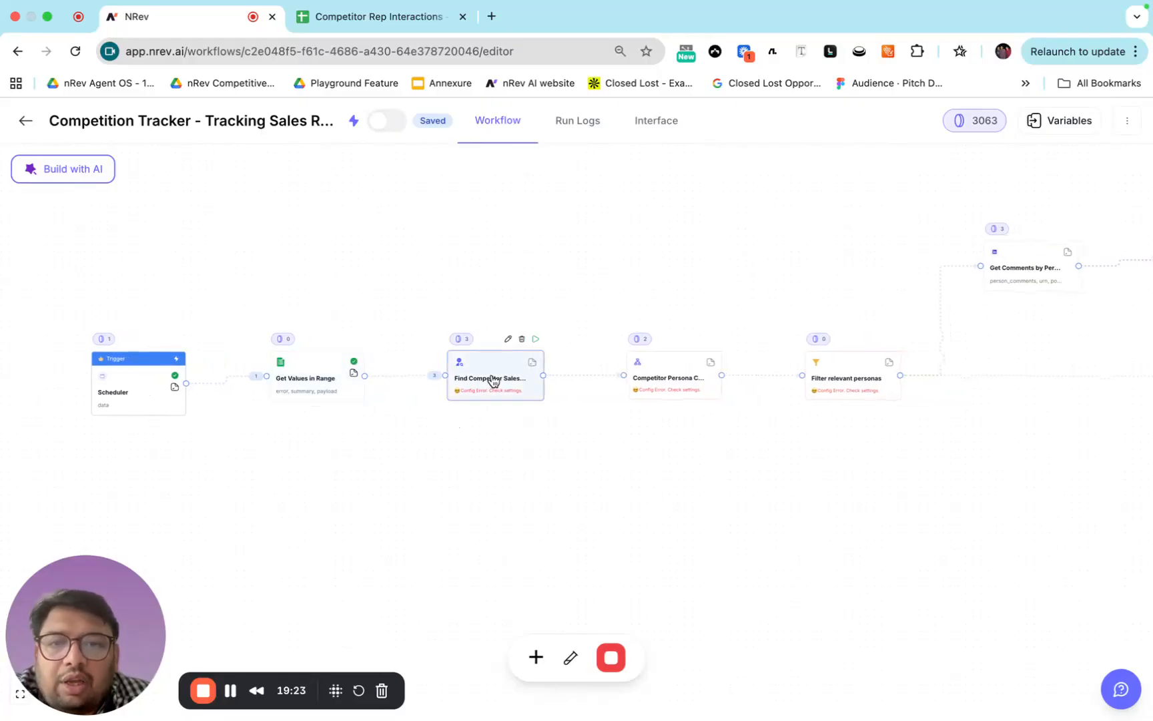
pyautogui.click(507, 339)
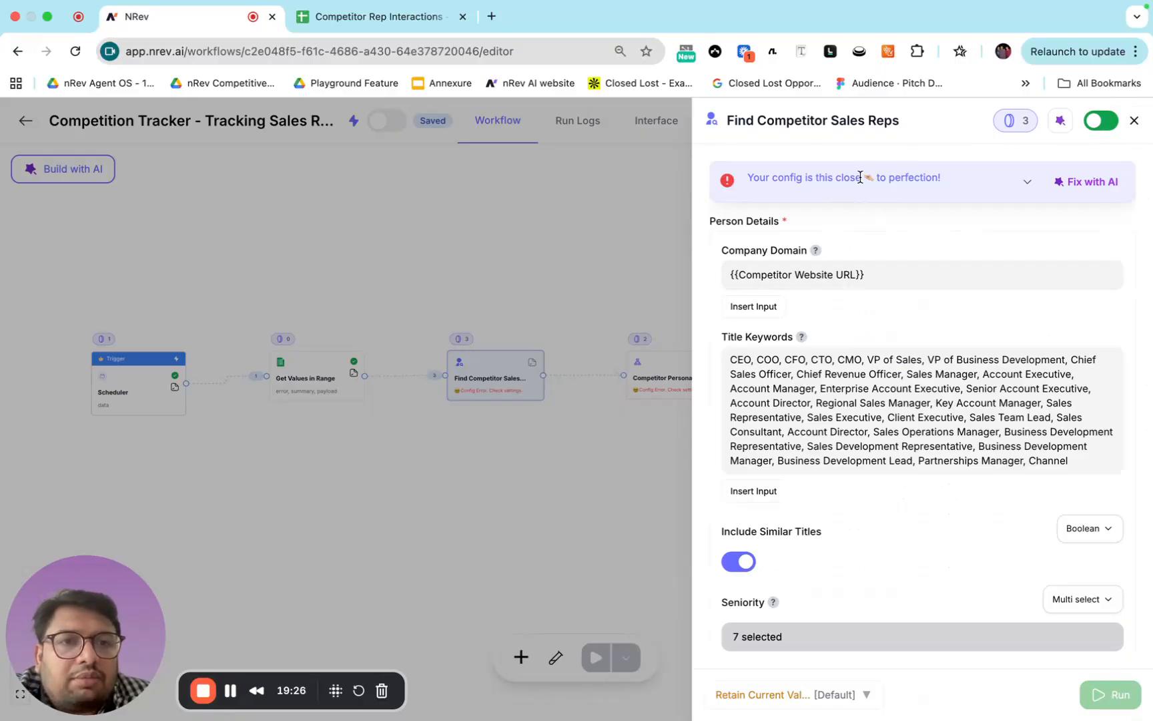
pyautogui.scroll(-3, 897, 471)
pyautogui.scroll(2, 898, 470)
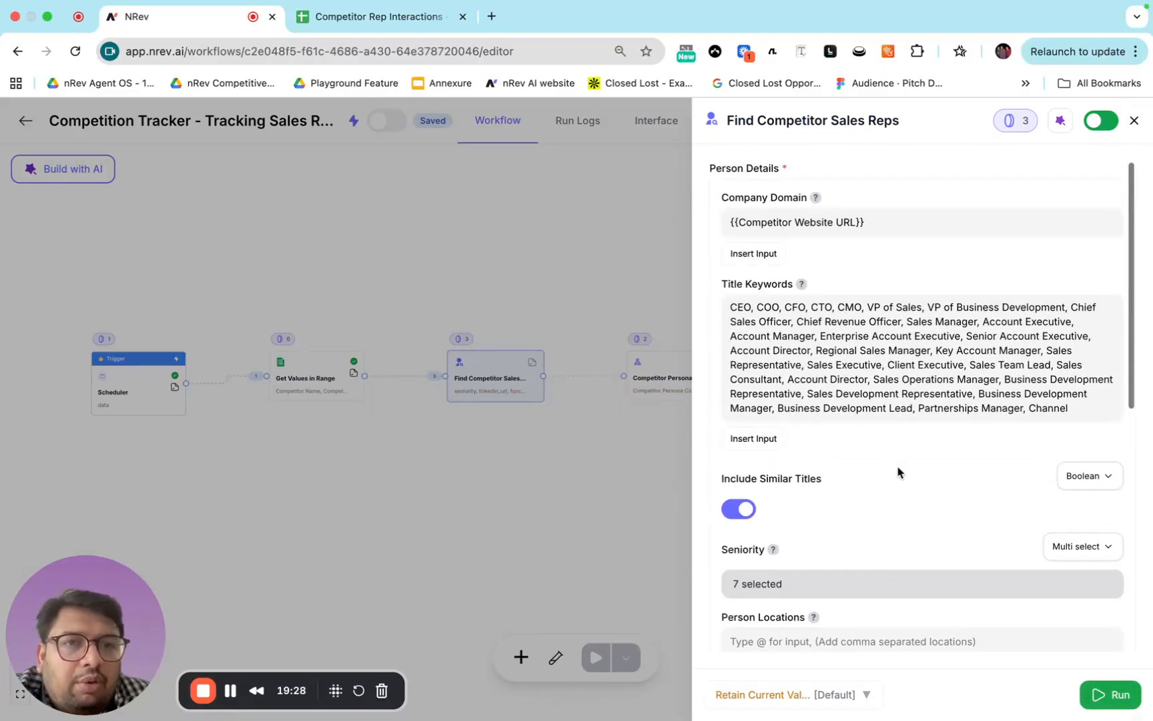
pyautogui.scroll(-6, 856, 498)
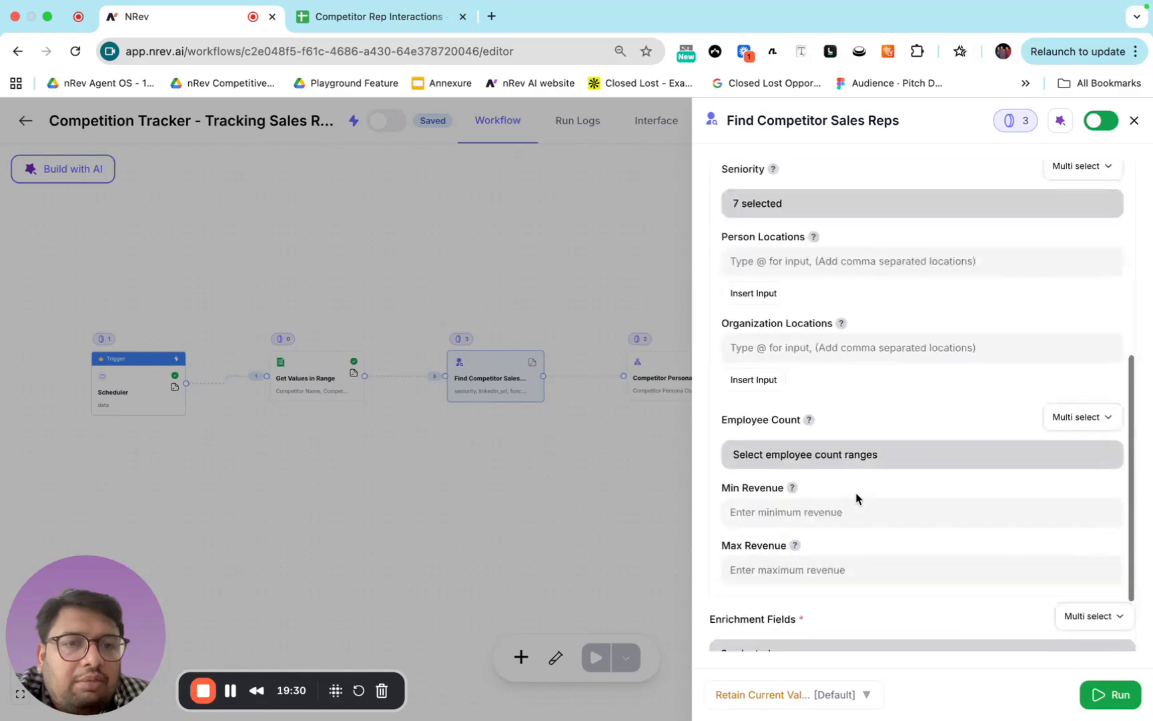
pyautogui.click(569, 494)
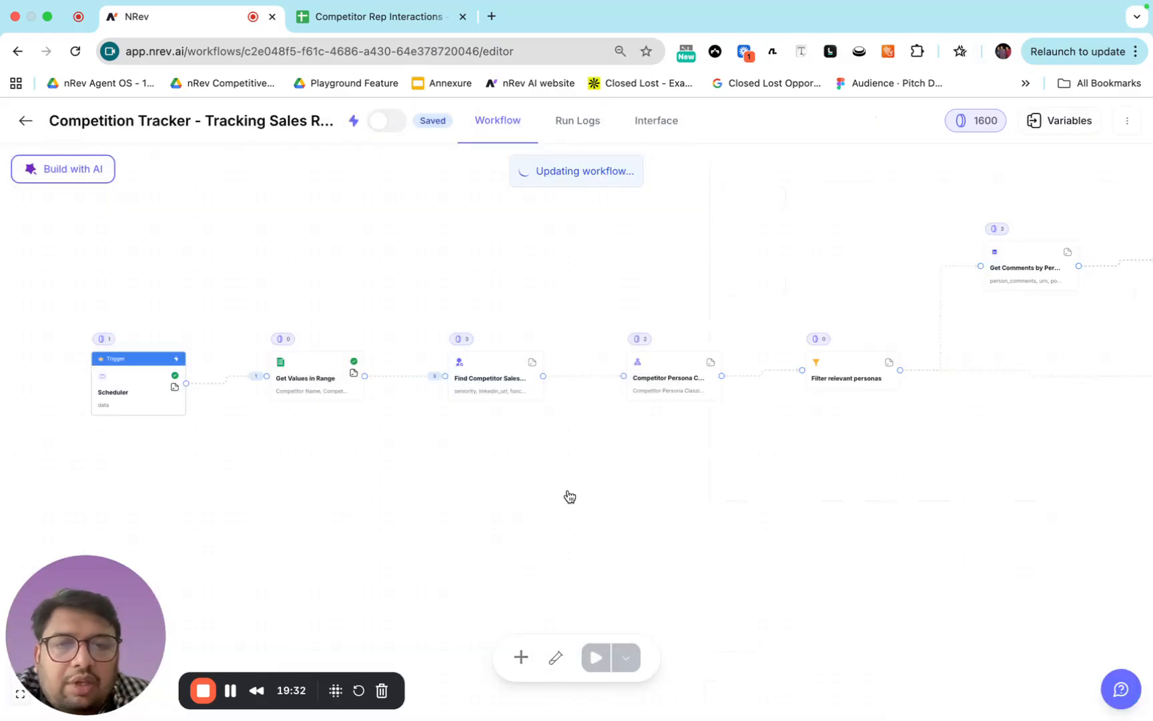
# - Select the connected Google Sheets account in the Add Single Row block on the upper branch and close its settings
pyautogui.hscroll(10, 569, 496)
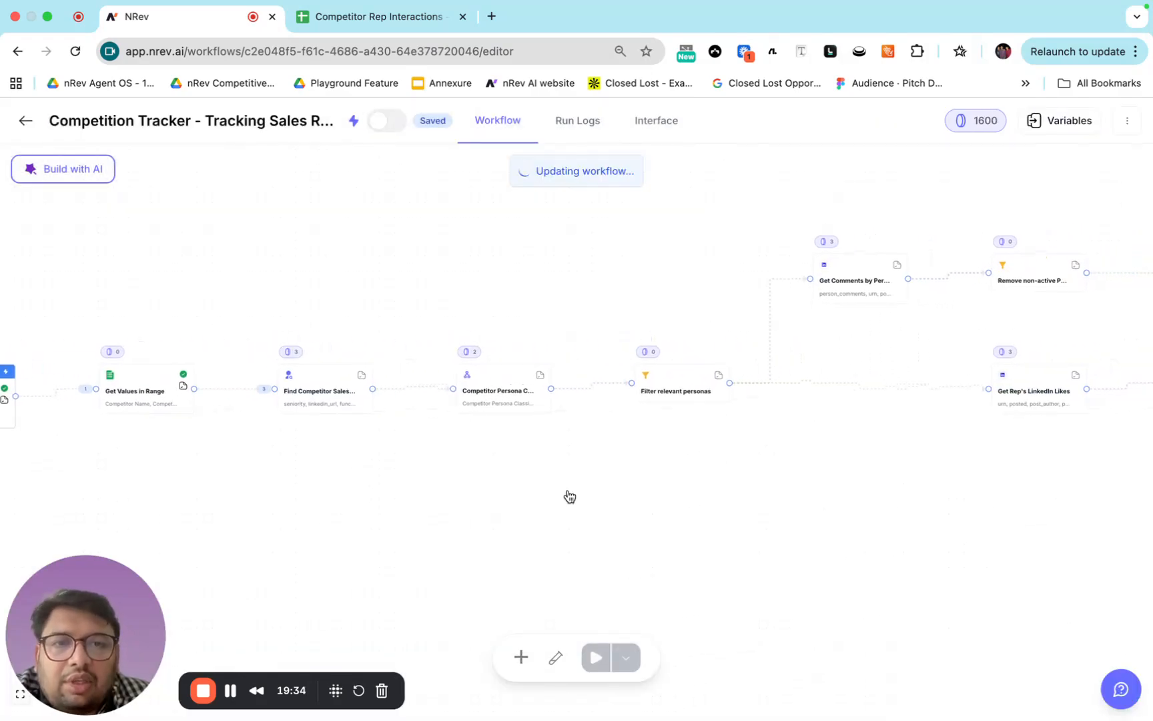
pyautogui.hscroll(20, 569, 496)
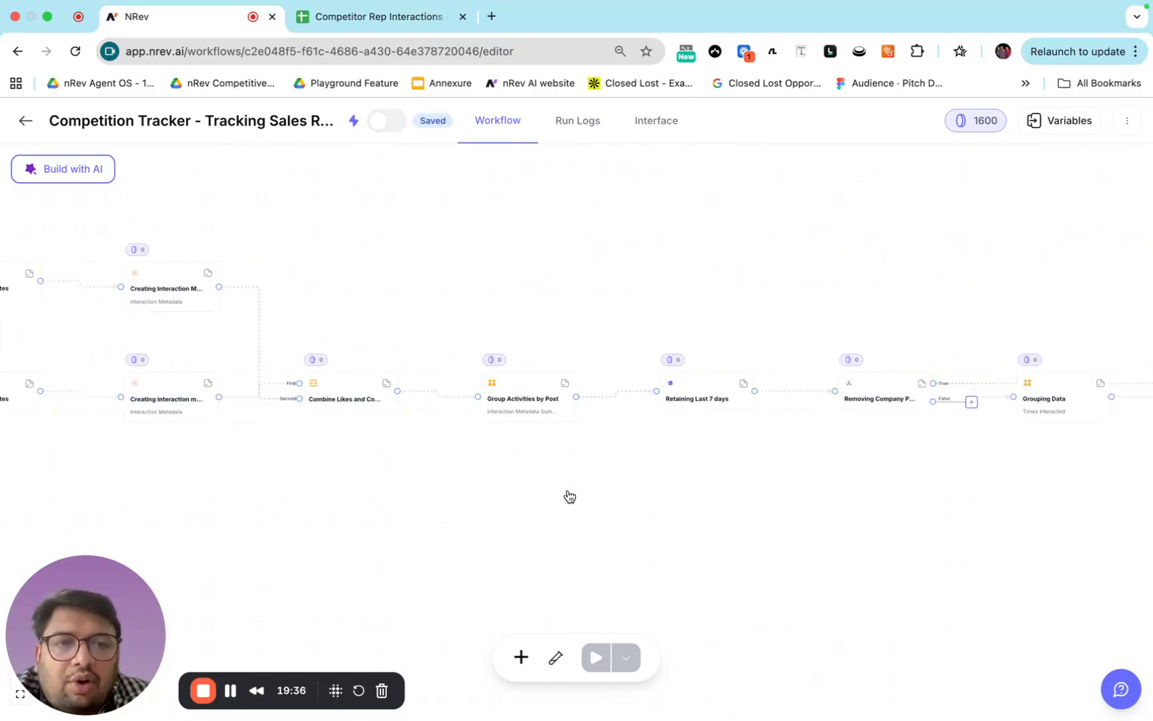
pyautogui.hscroll(20, 569, 496)
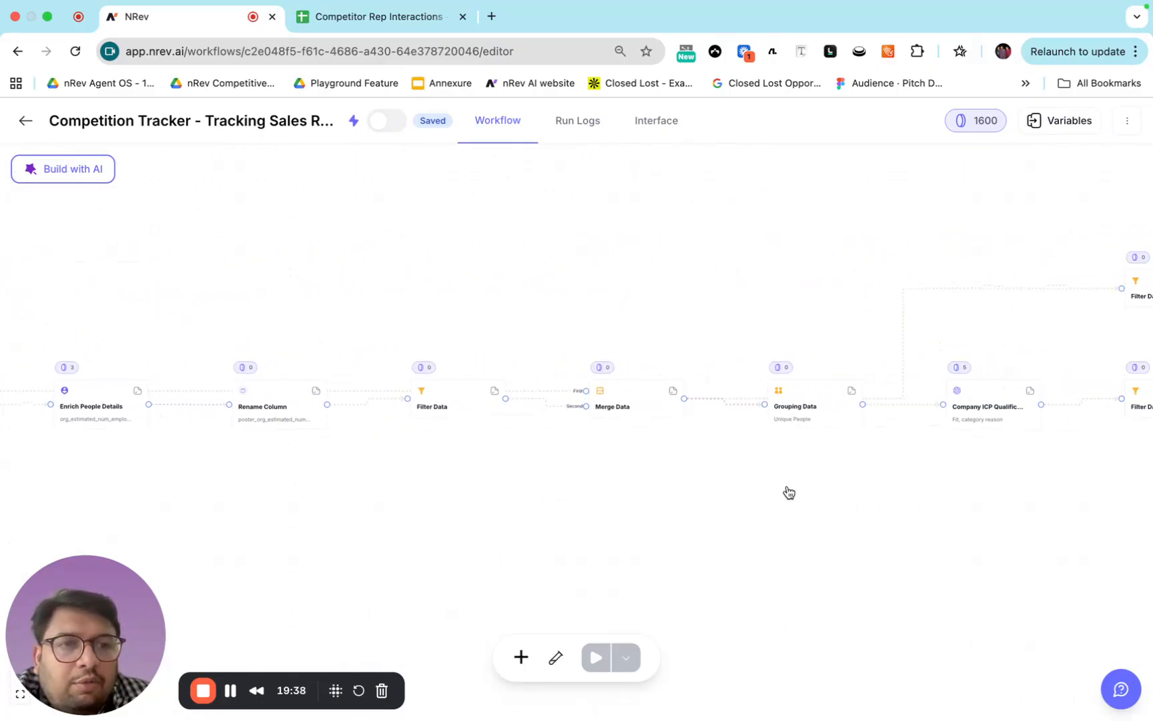
pyautogui.hscroll(15, 789, 492)
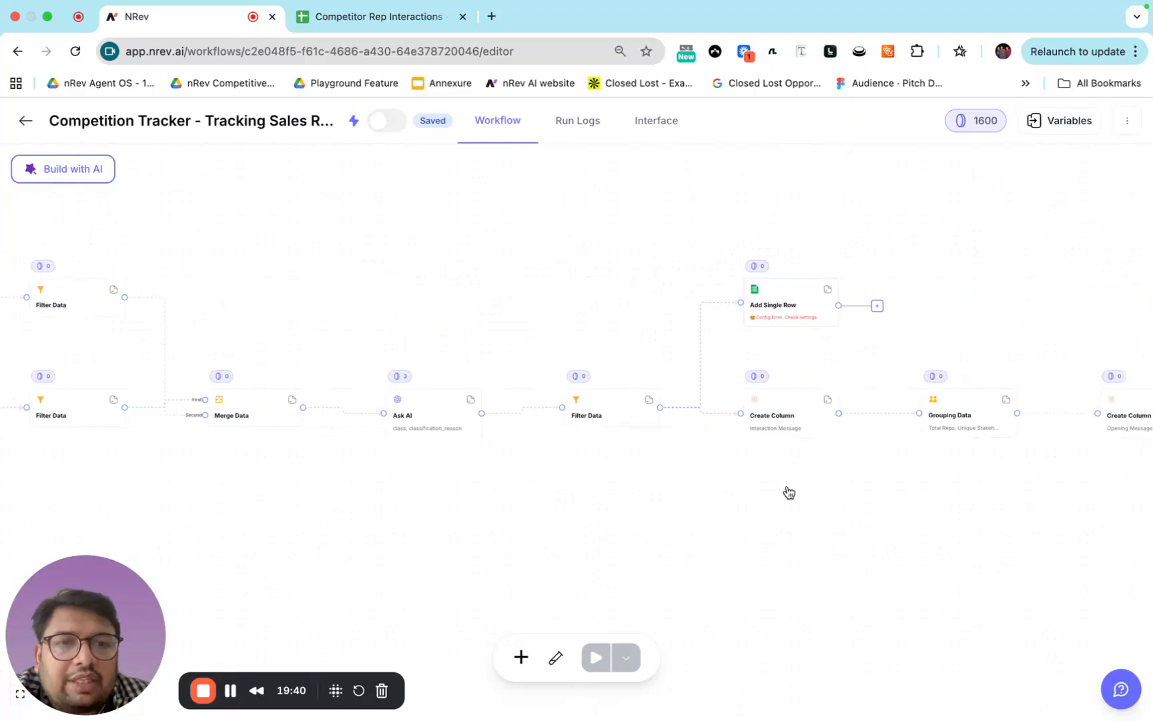
pyautogui.moveTo(777, 323)
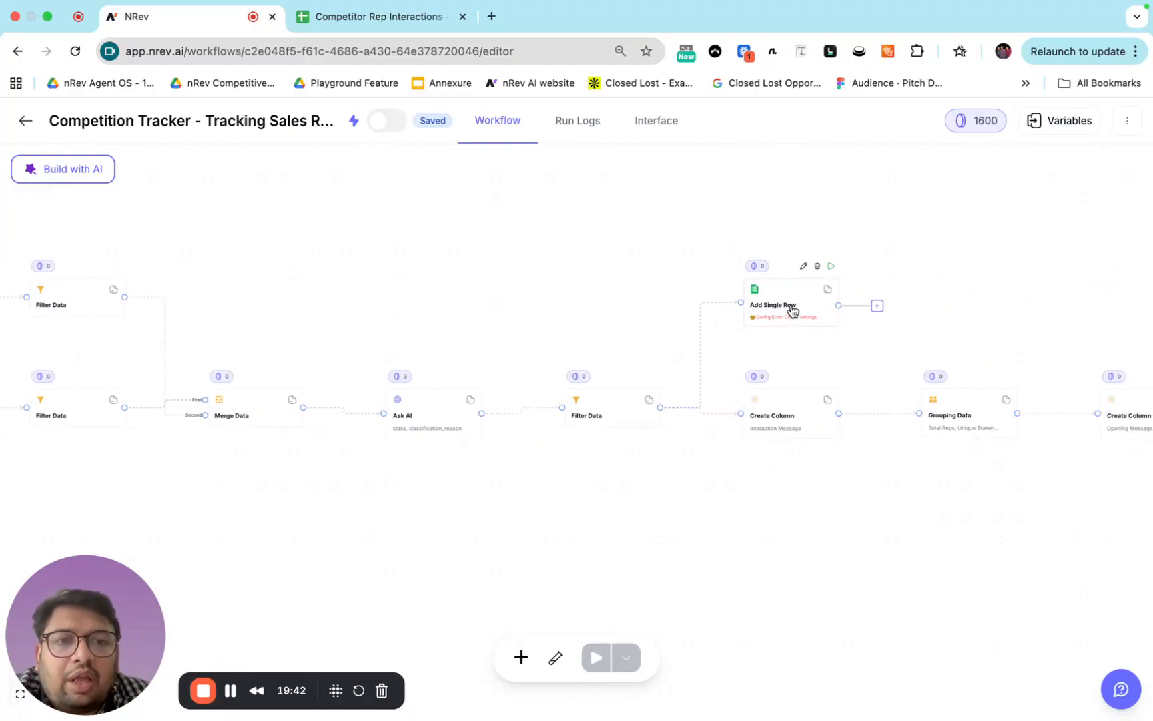
pyautogui.click(787, 311)
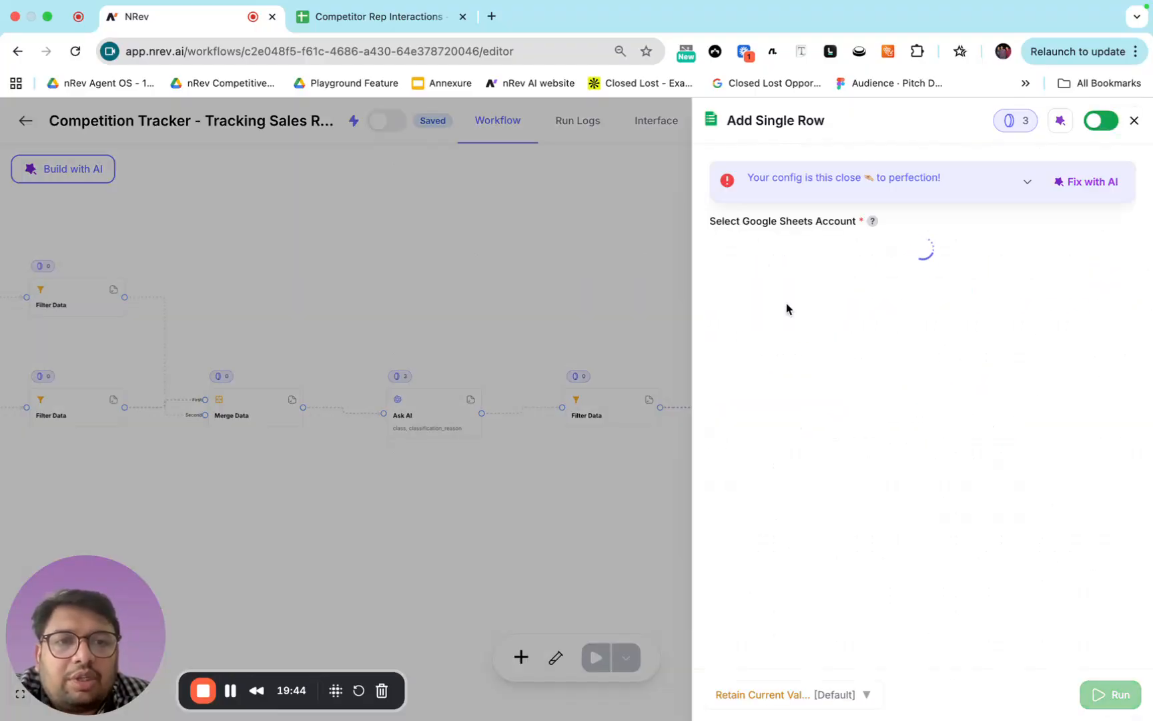
pyautogui.click(794, 246)
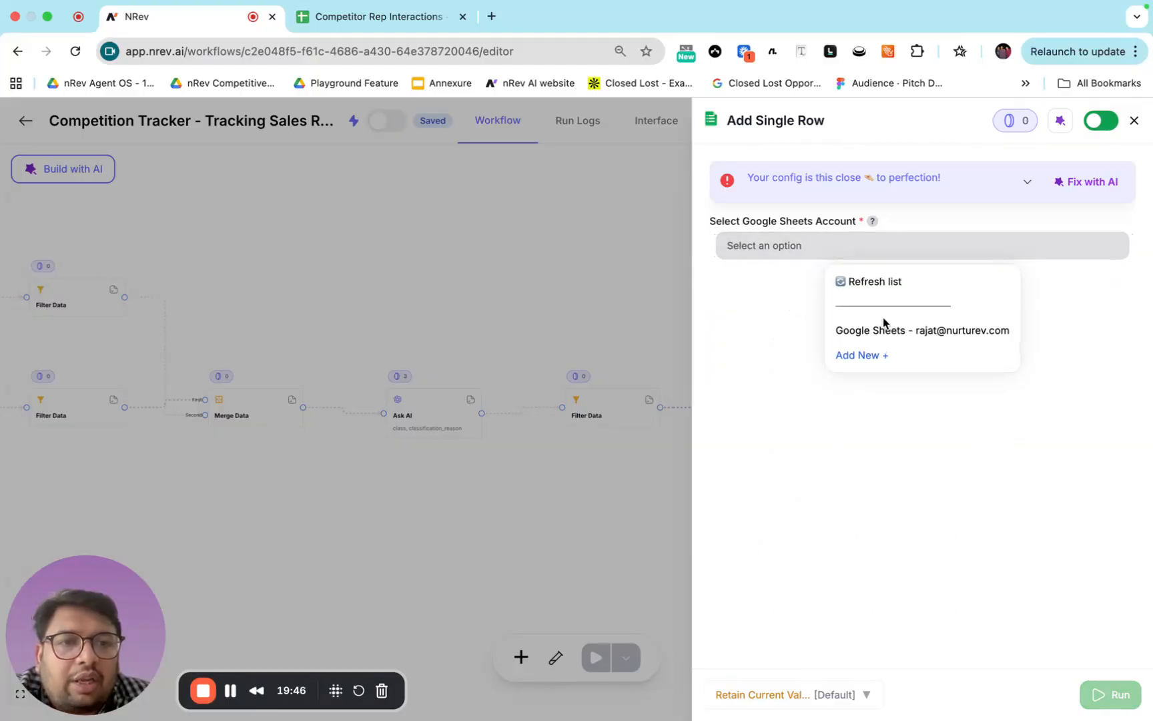
pyautogui.click(900, 331)
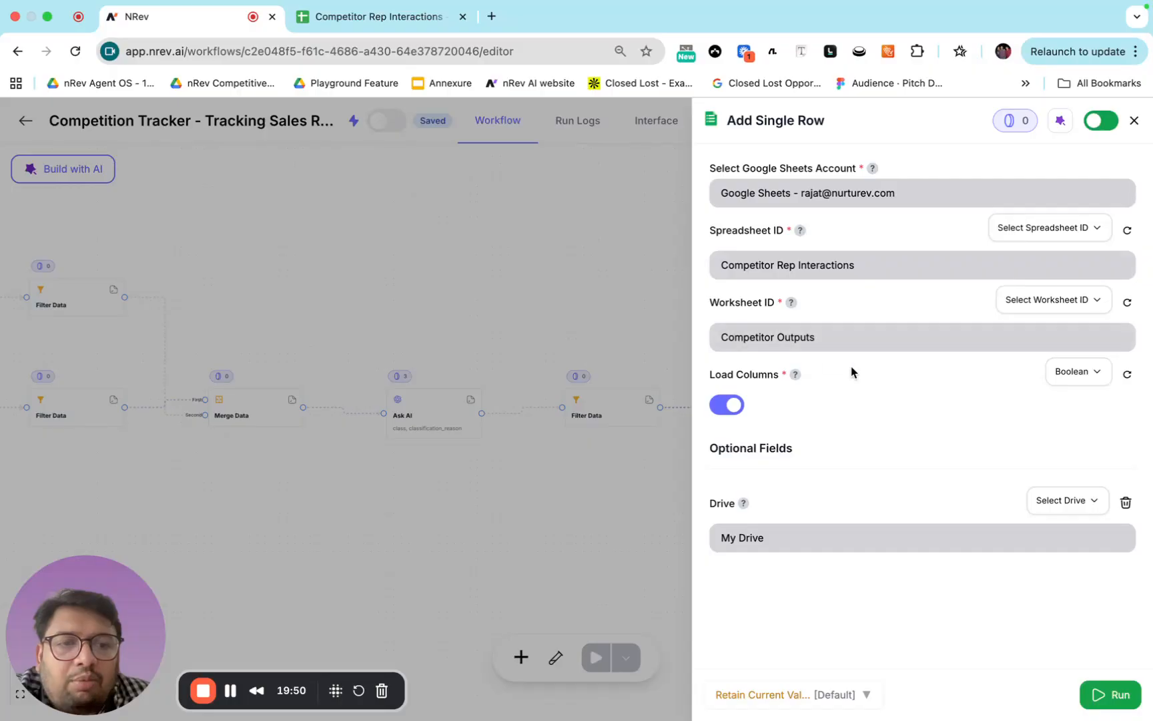
pyautogui.click(618, 494)
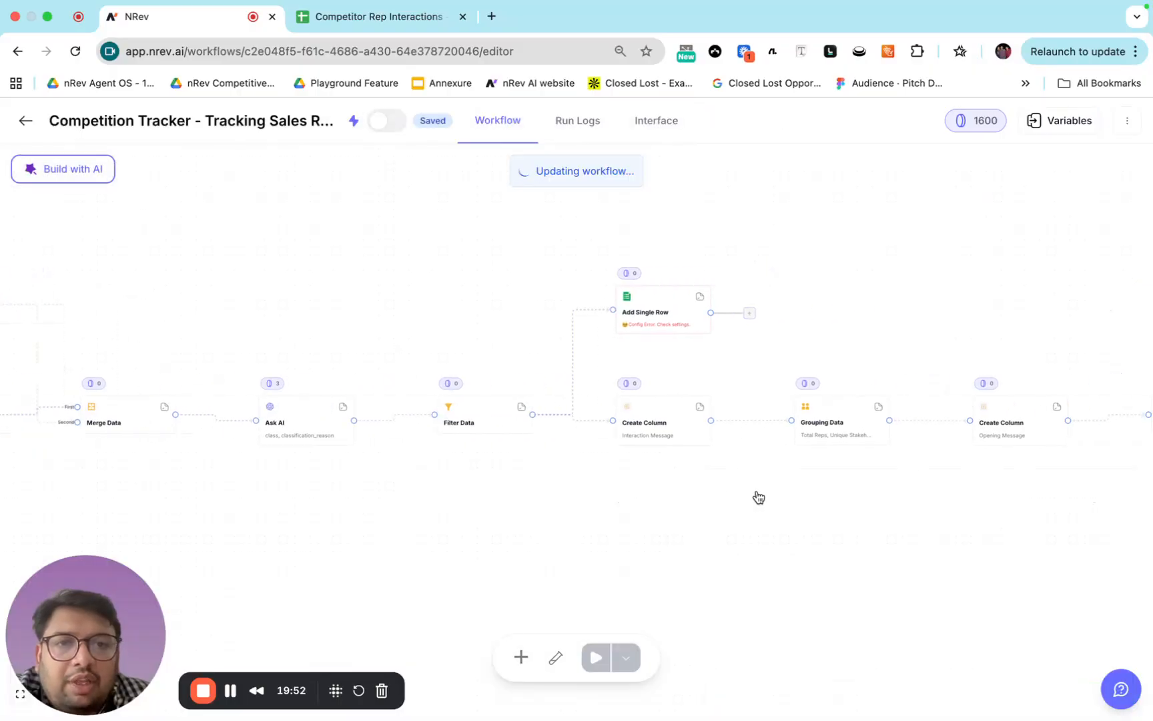
# - Connect the Nurturev Slack workspace to the first Send Message block through Pipedream and select it as the Slack V2 account
pyautogui.hscroll(5, 759, 497)
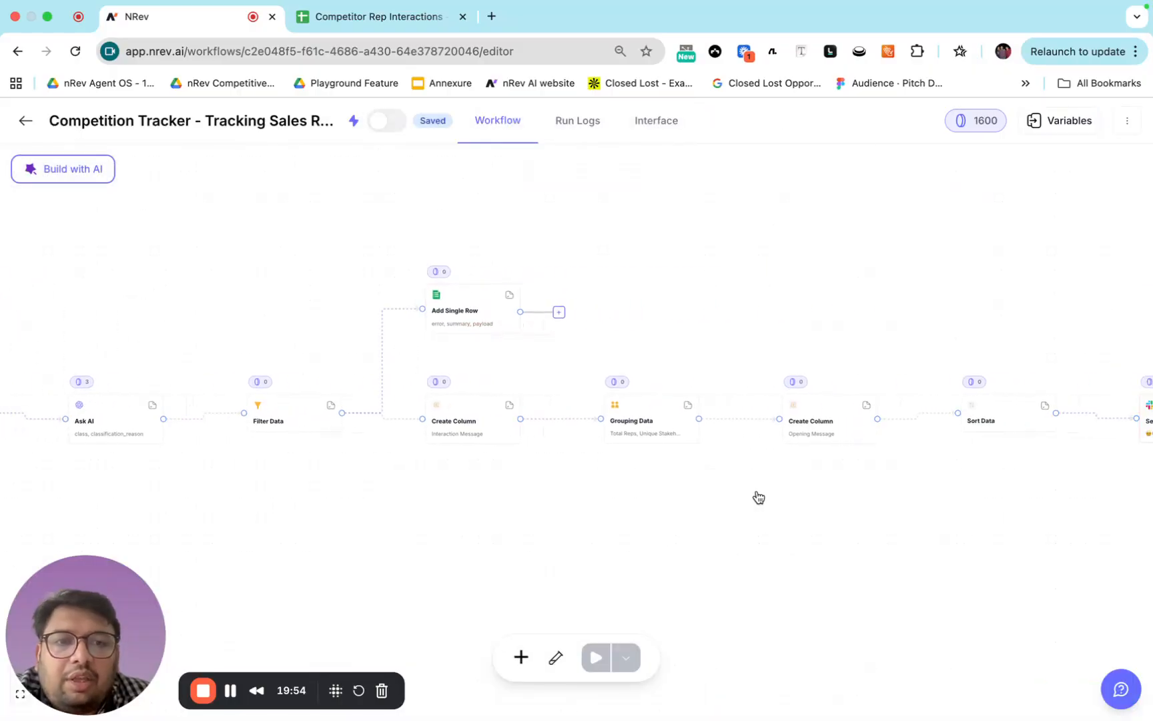
pyautogui.hscroll(4, 759, 497)
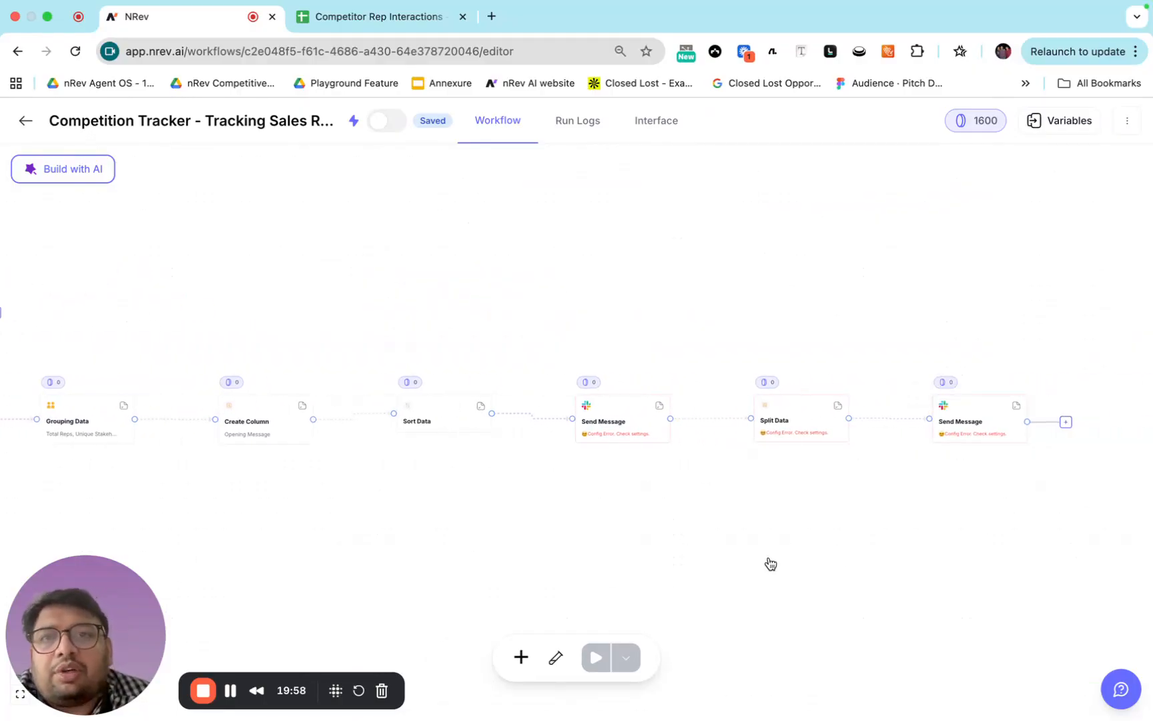
pyautogui.click(623, 422)
pyautogui.click(894, 250)
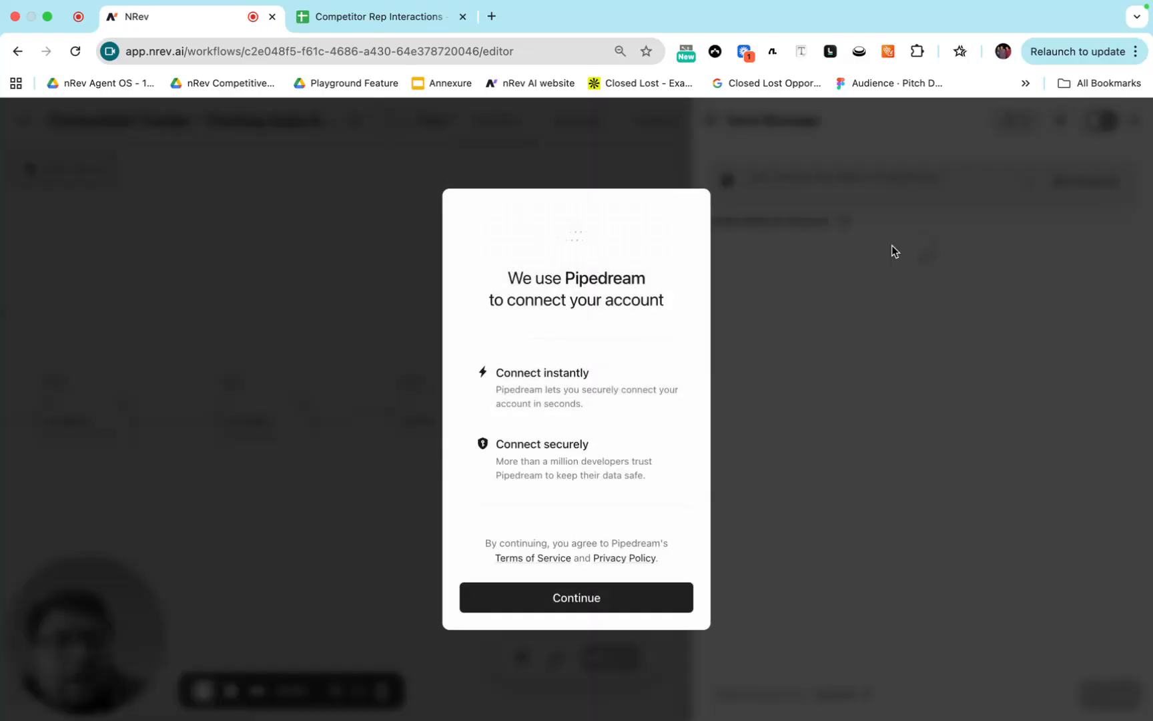
pyautogui.click(577, 601)
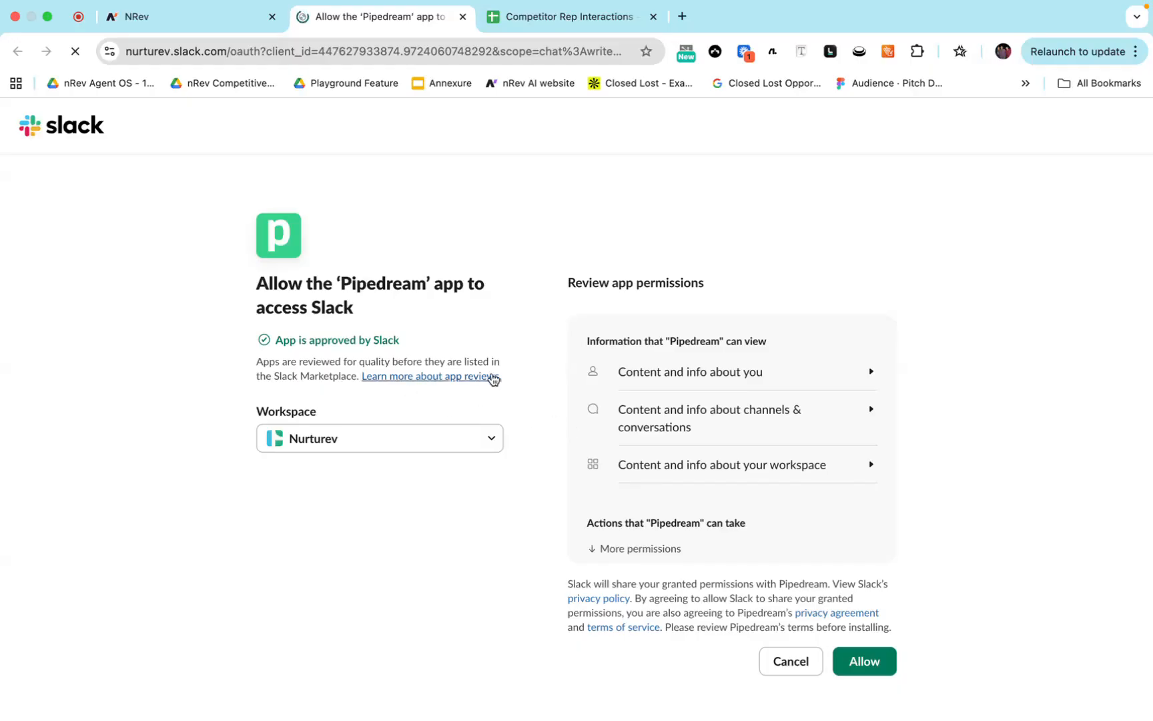
pyautogui.click(871, 662)
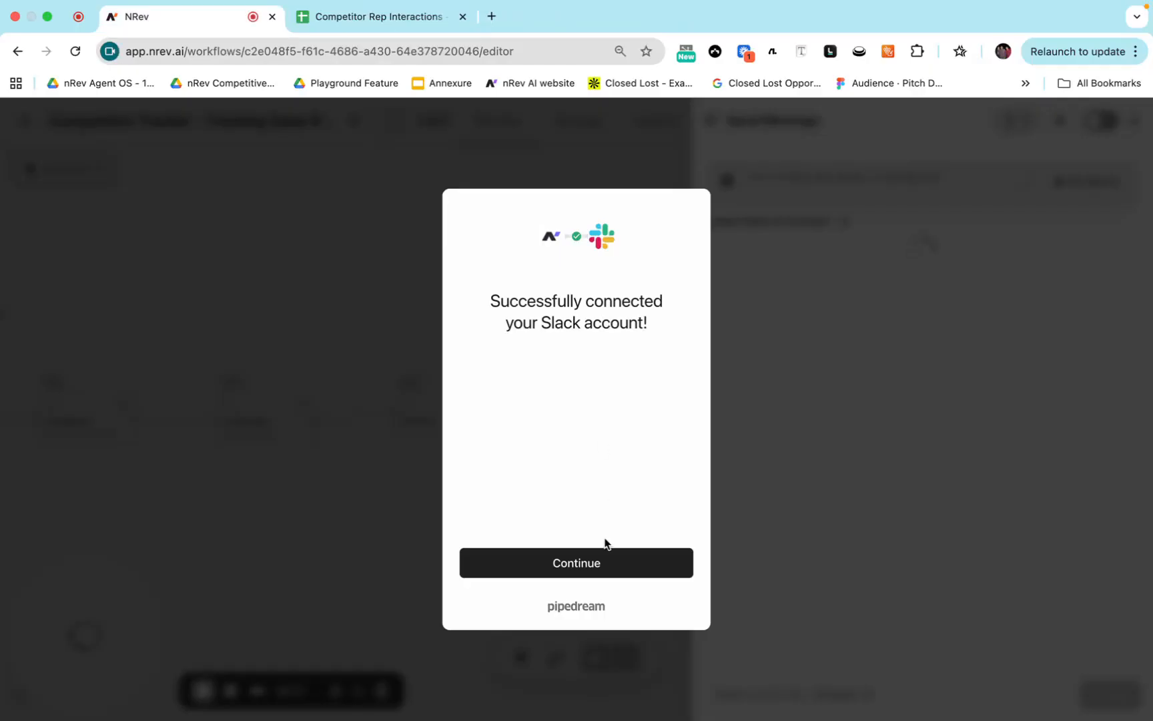
pyautogui.click(599, 563)
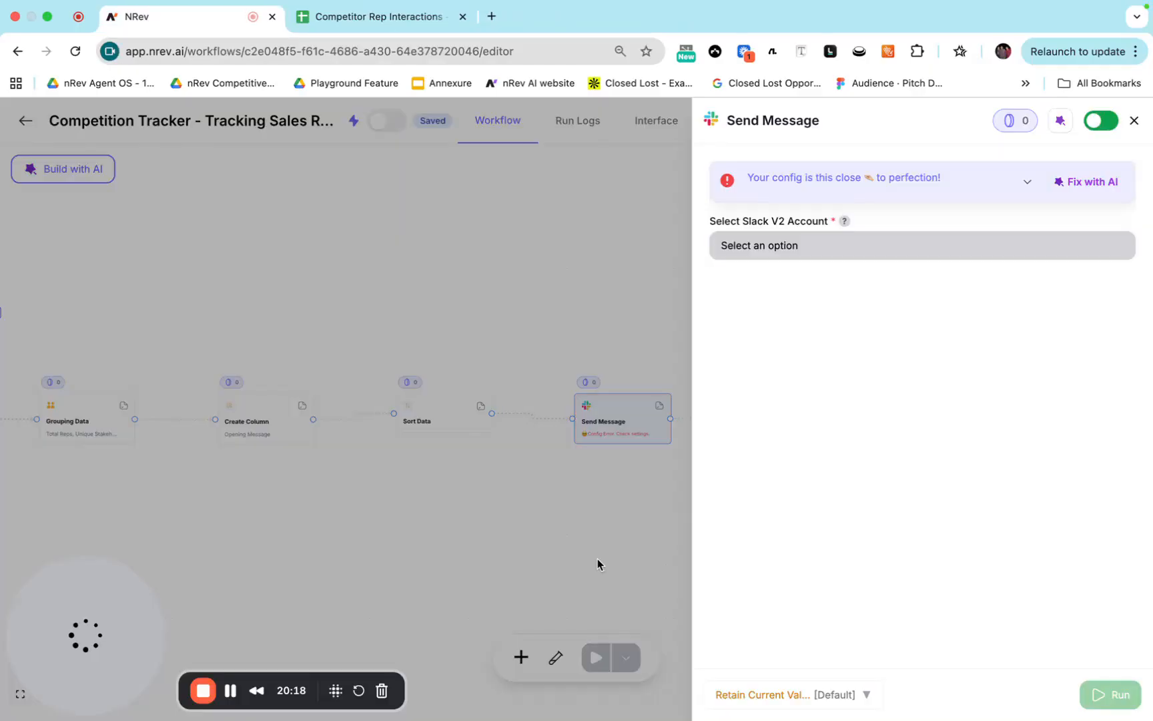
pyautogui.click(814, 257)
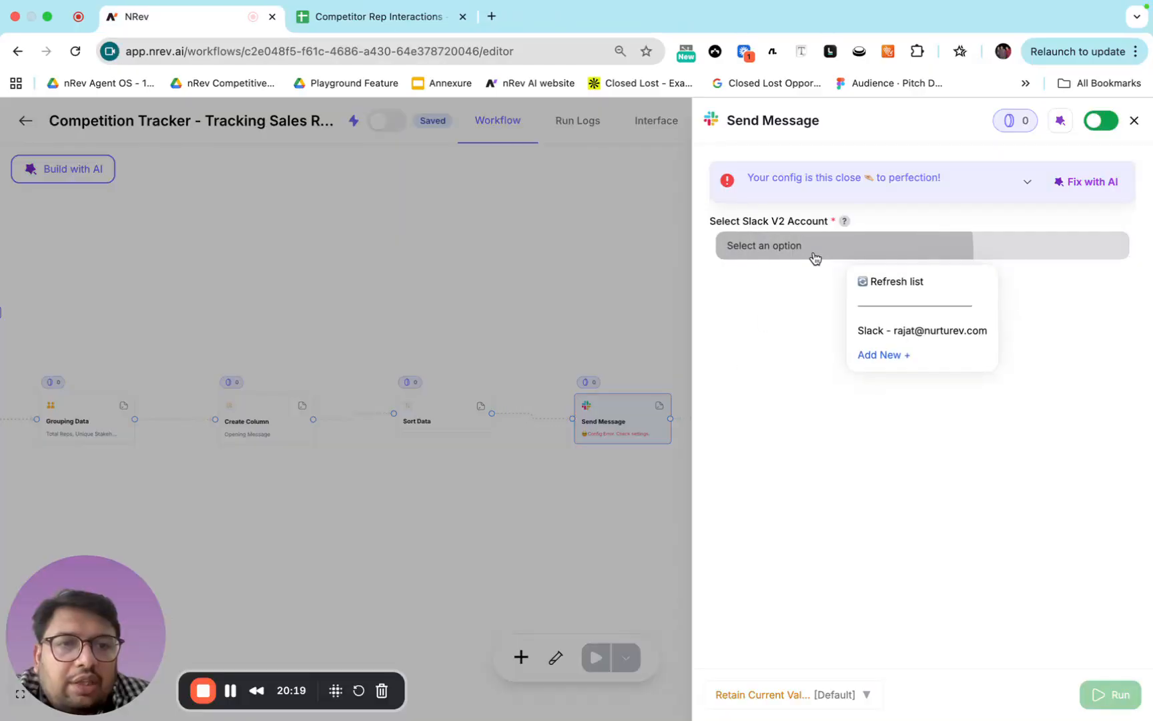
pyautogui.click(894, 330)
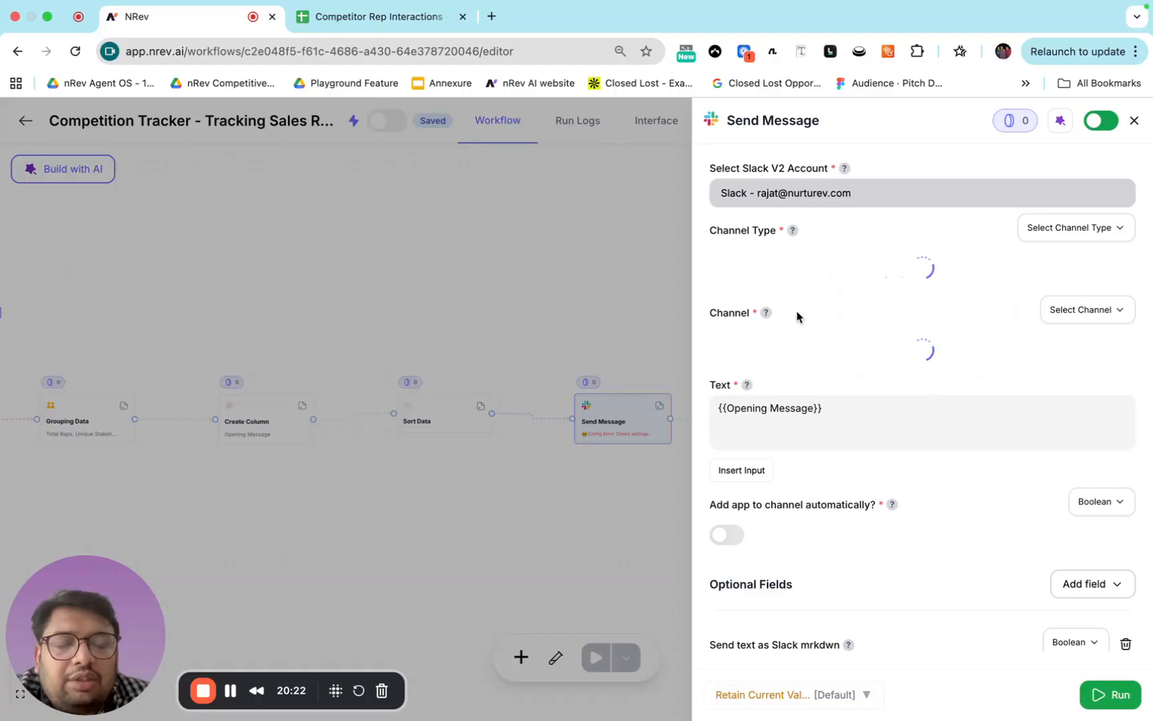
# - Set the first Send Message block's channel to the public channel competitor-tracking-nrev and close its settings
pyautogui.click(841, 337)
pyautogui.write('comp')
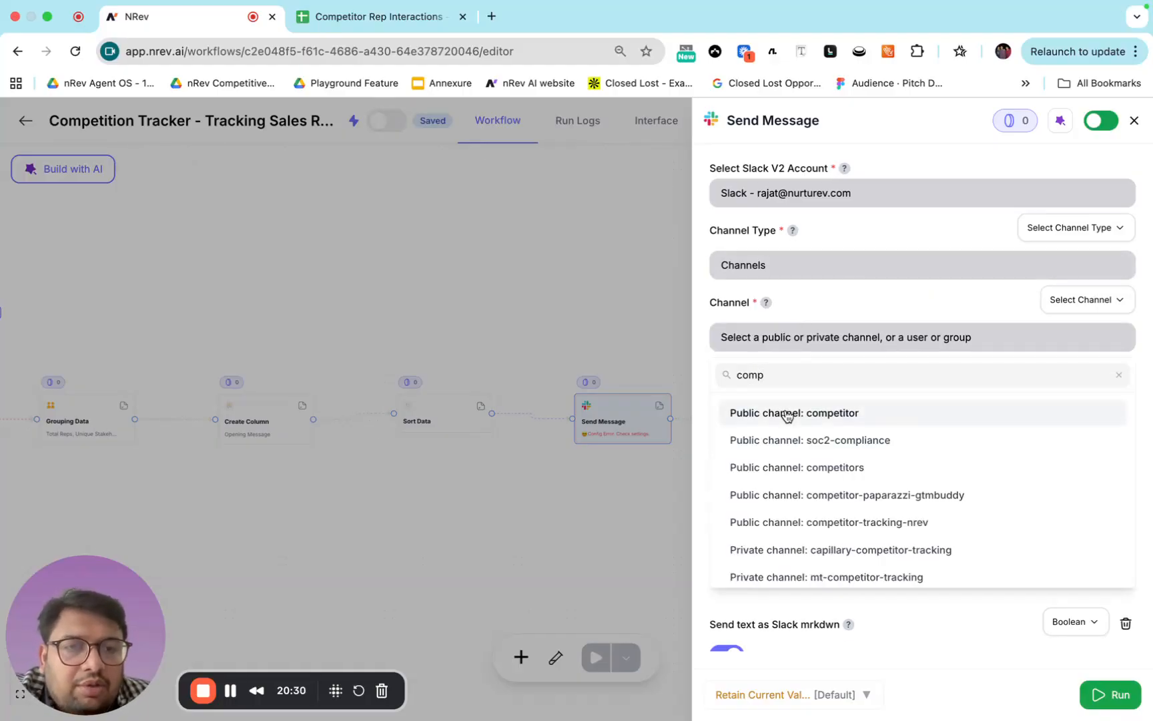
pyautogui.click(802, 523)
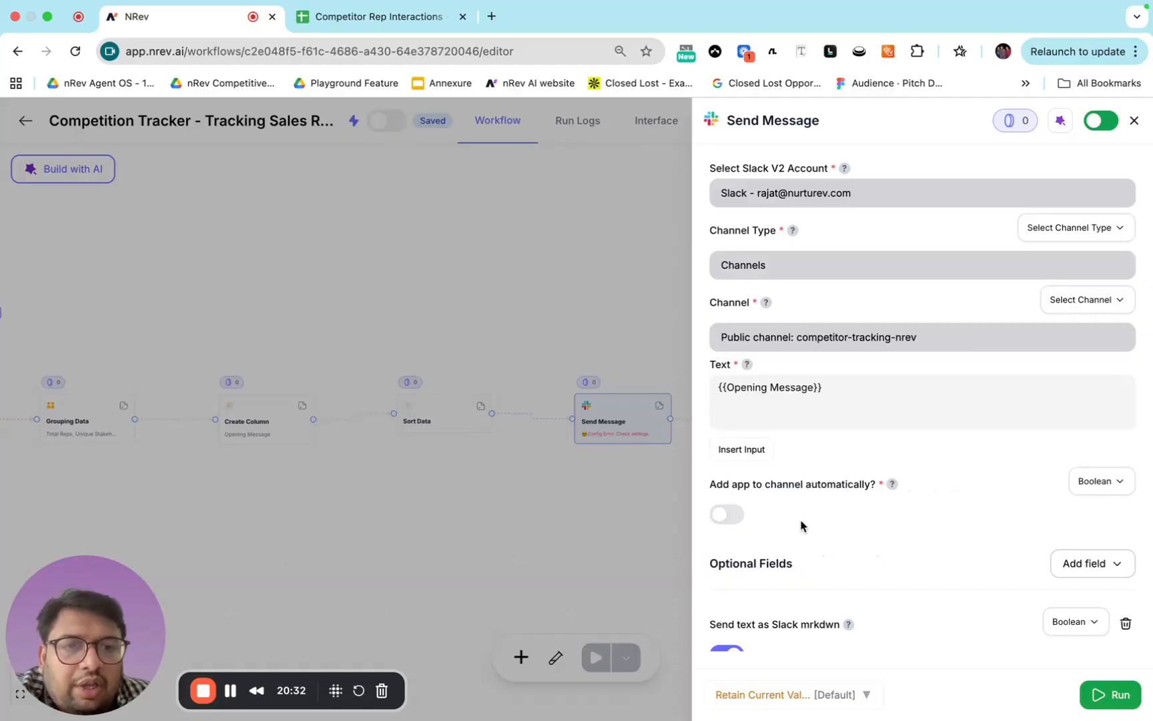
pyautogui.click(636, 521)
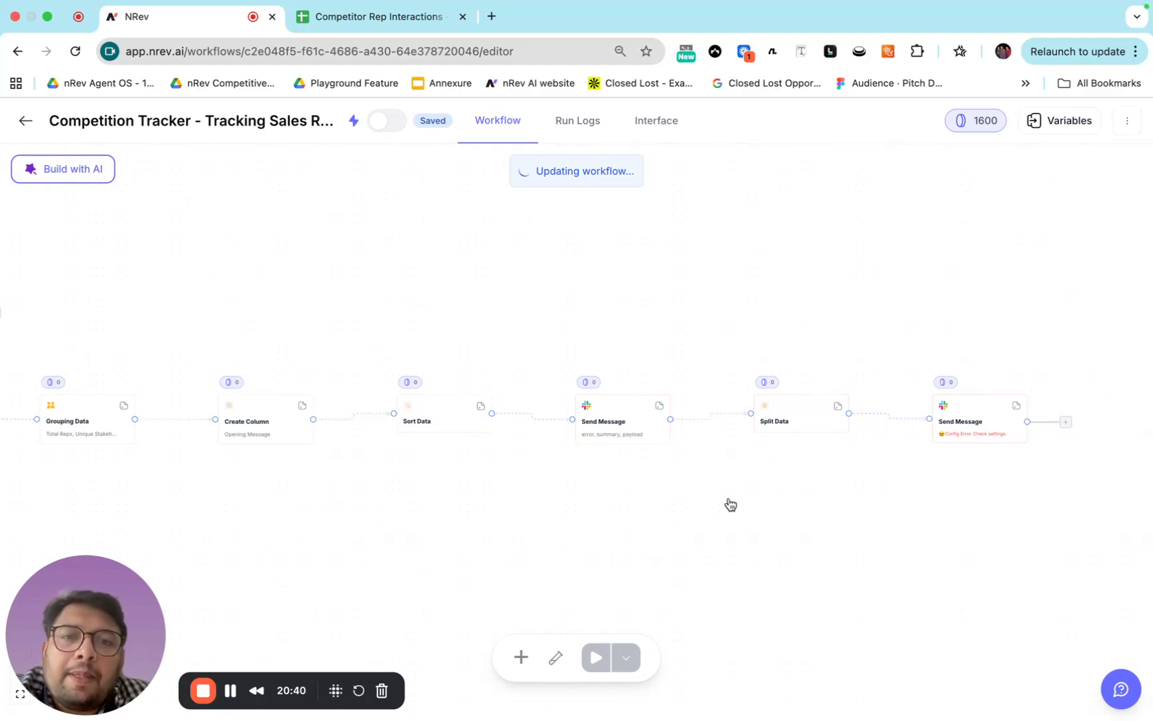
# - Select the connected Slack account in the last Send Message block, set its channel to competitor-tracking-nrev, and close its settings
pyautogui.hscroll(5, 730, 505)
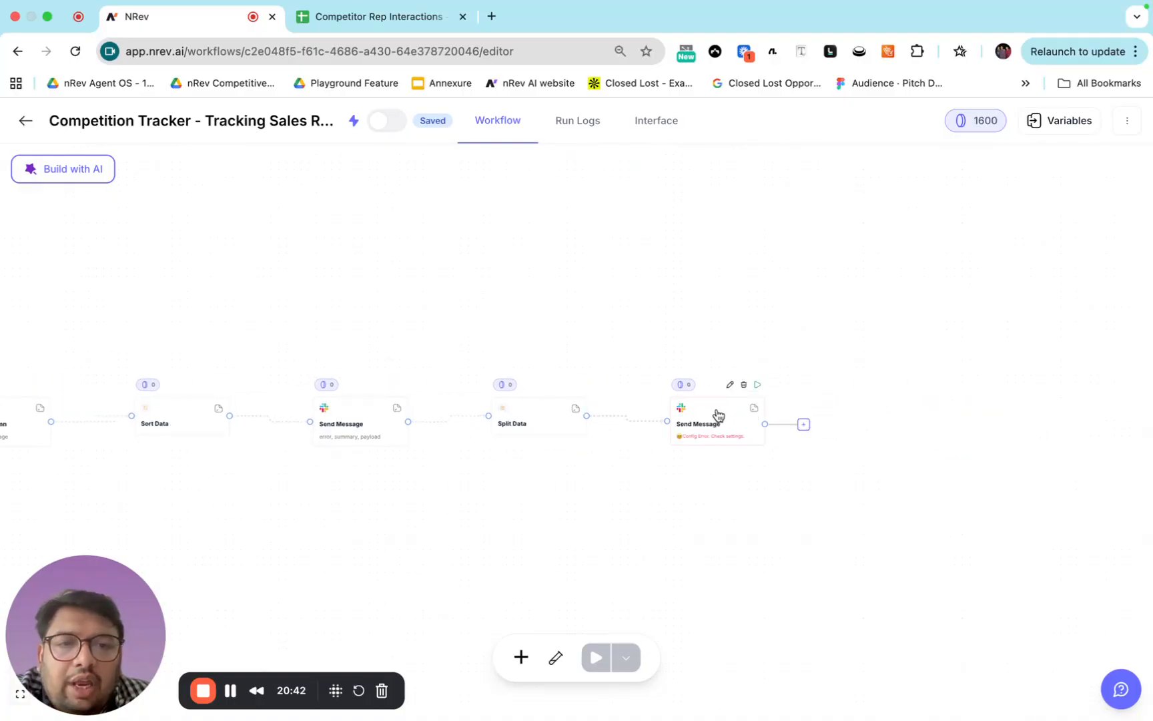
pyautogui.click(718, 415)
pyautogui.click(906, 254)
pyautogui.click(909, 330)
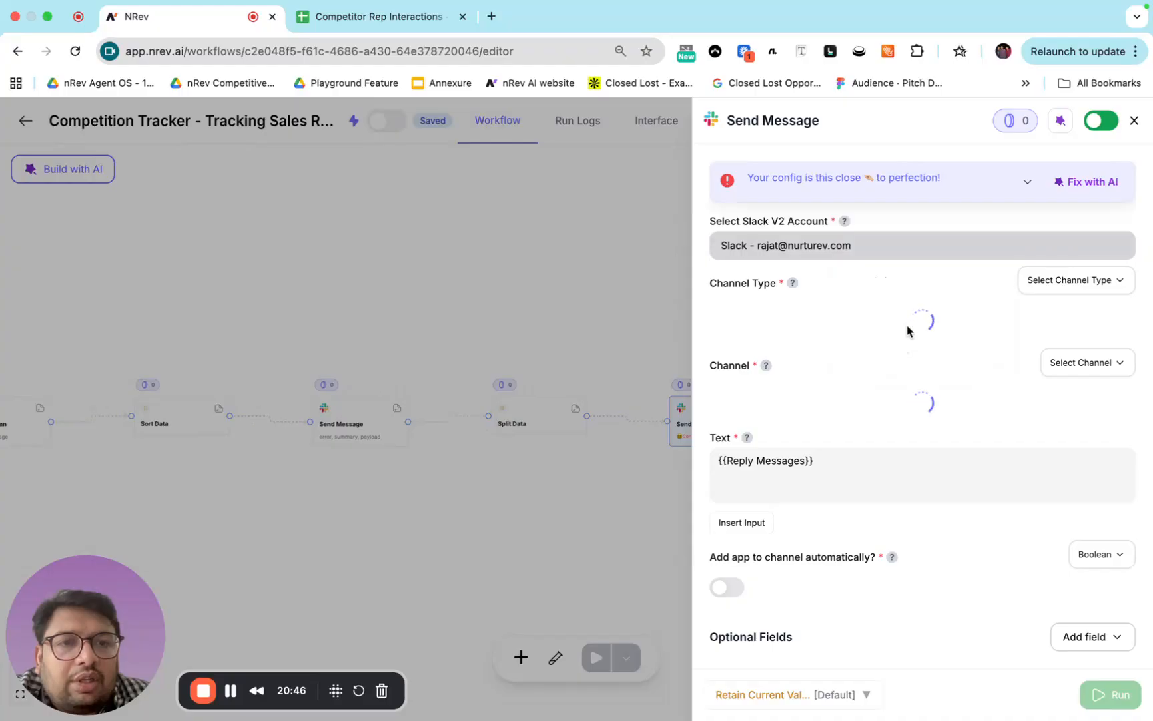
pyautogui.click(820, 334)
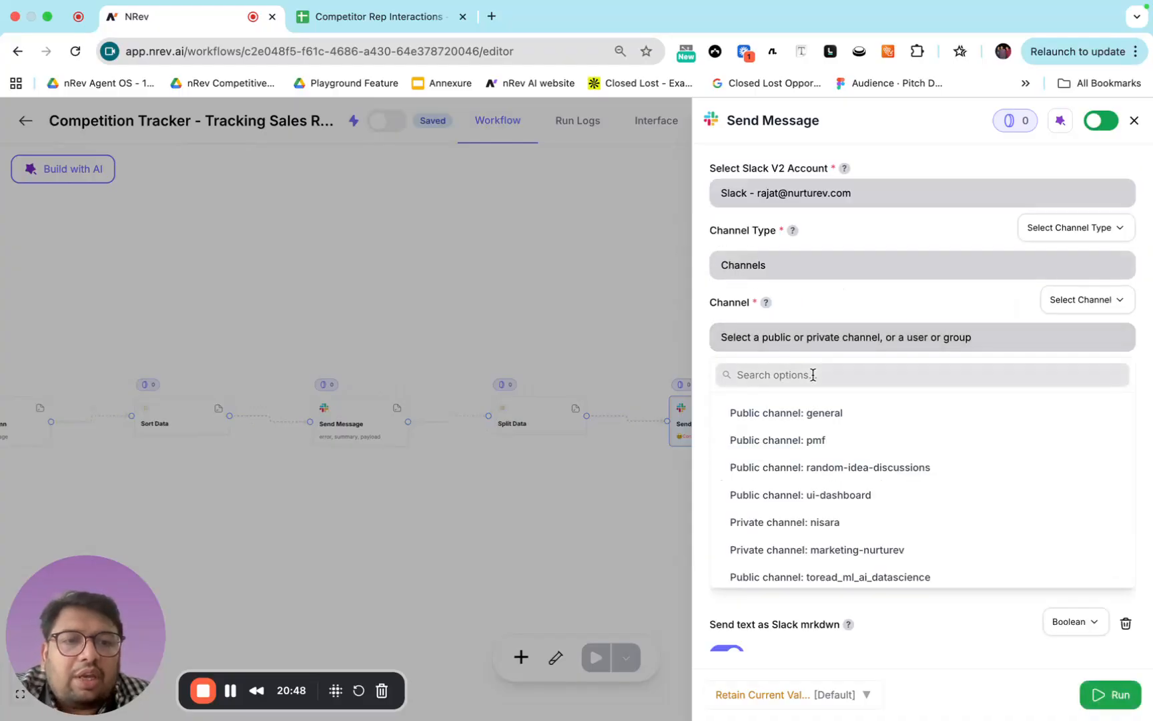
pyautogui.click(841, 376)
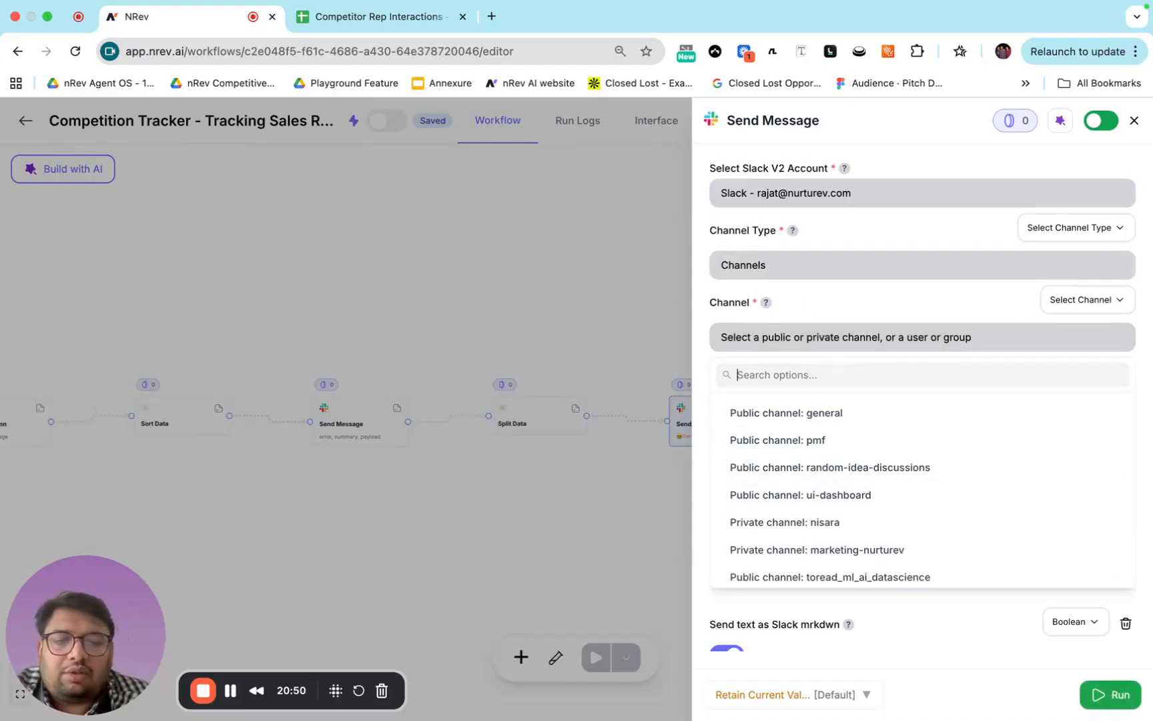
pyautogui.write('comp')
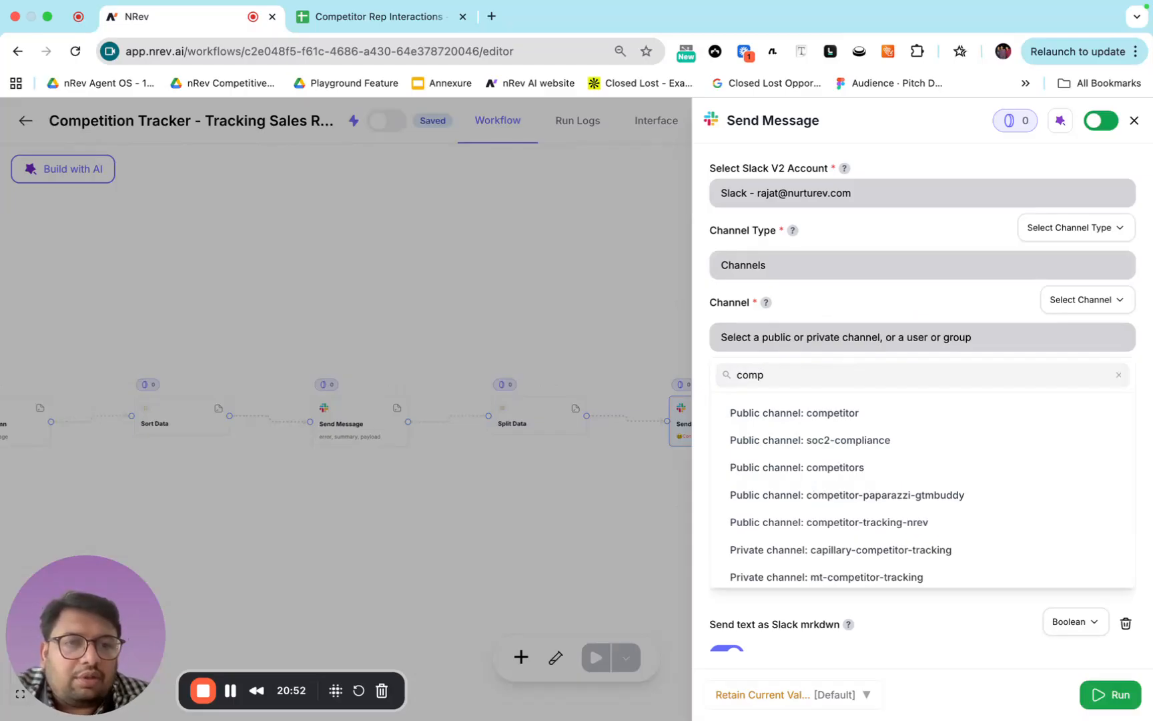
pyautogui.click(828, 525)
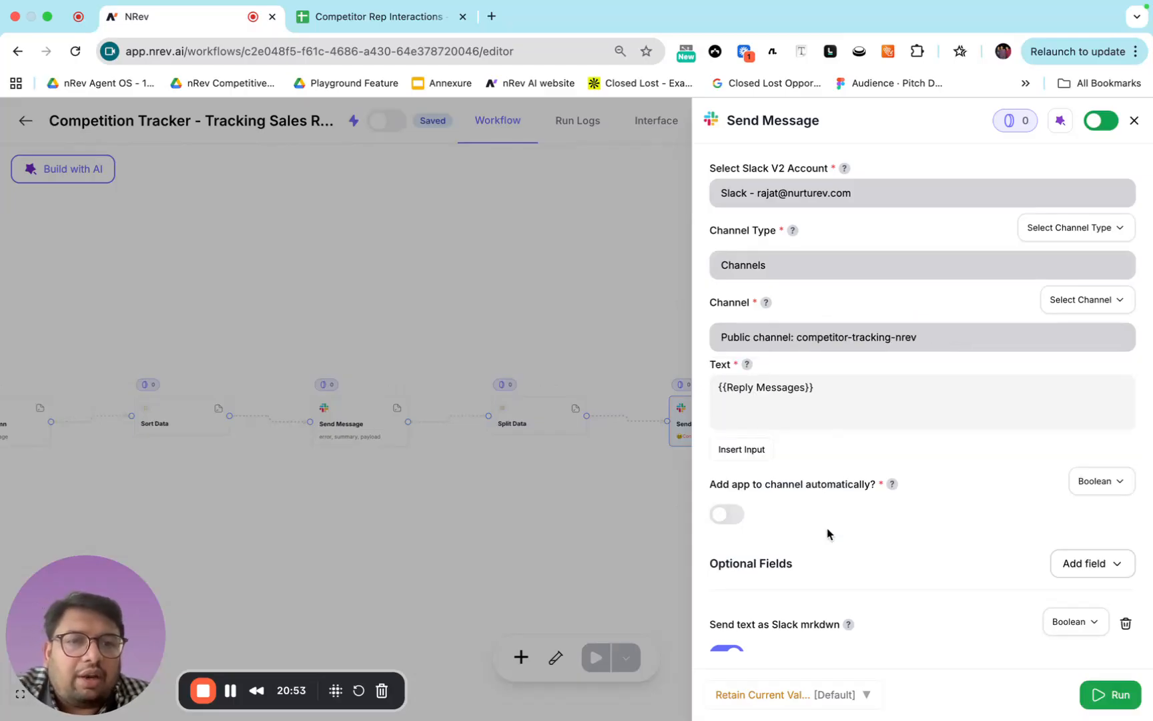
pyautogui.click(632, 515)
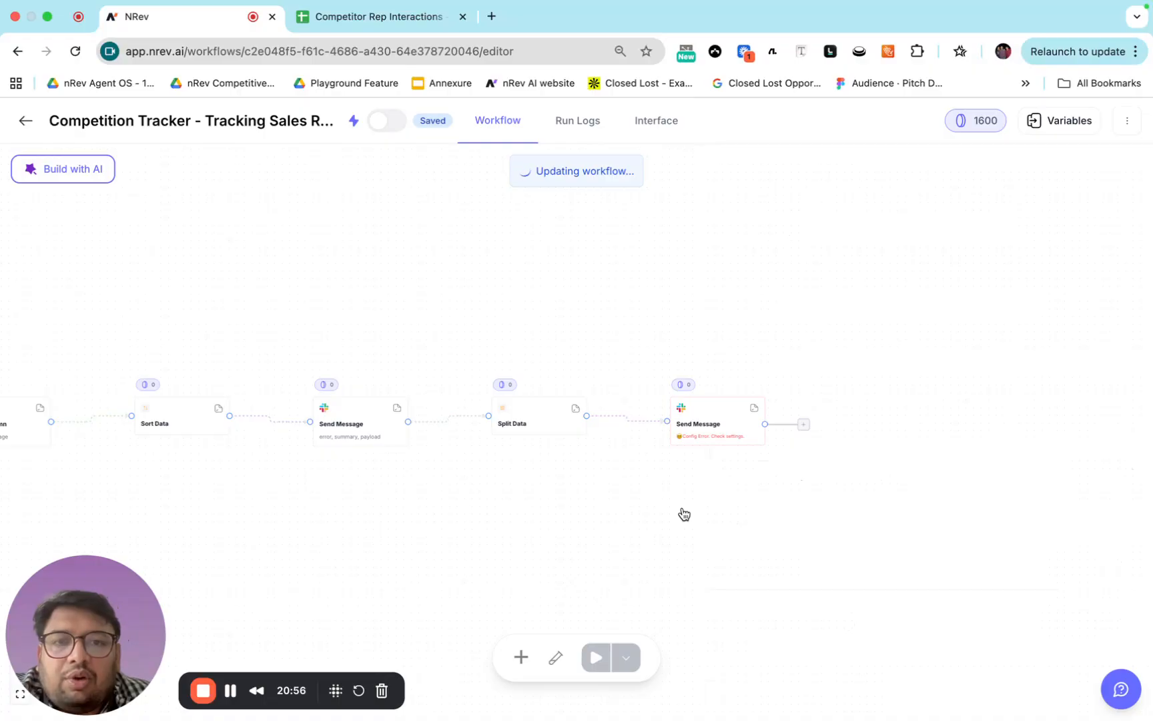
# - Review the default value of the workflow variable "Define the personas relevant to you" and close it without changes
pyautogui.hscroll(-6, 616, 522)
pyautogui.scroll(-4, 616, 522)
pyautogui.hscroll(-2, 616, 521)
pyautogui.hscroll(-10, 616, 522)
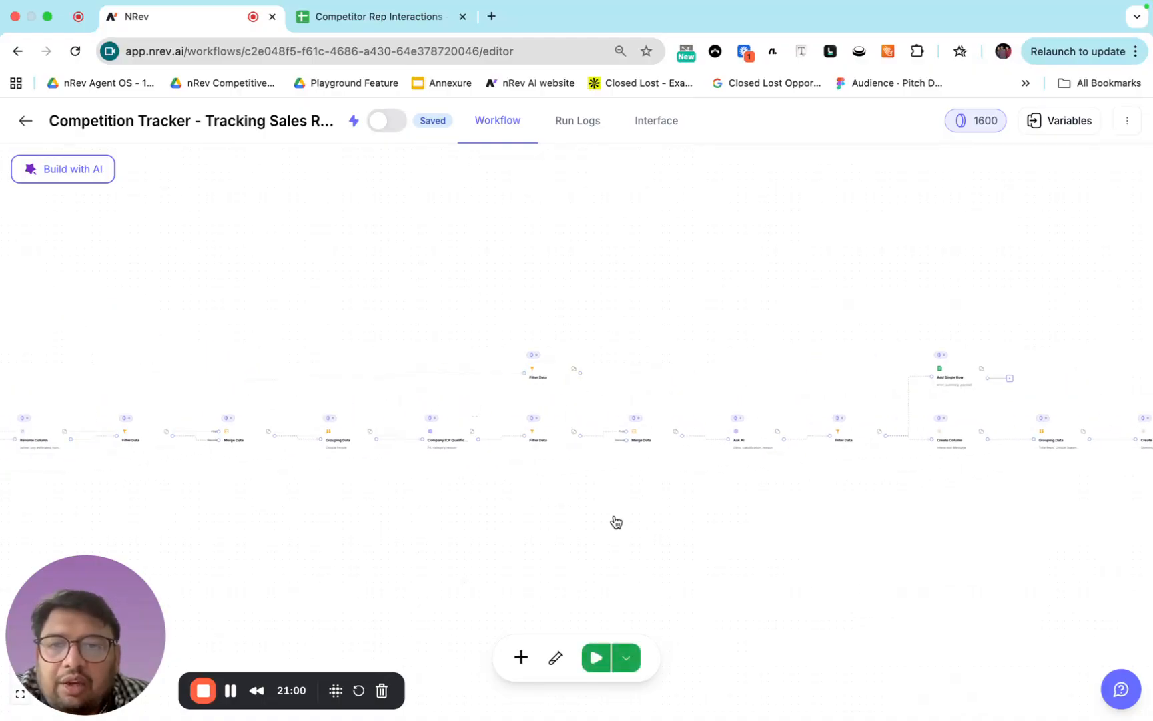
pyautogui.click(1050, 124)
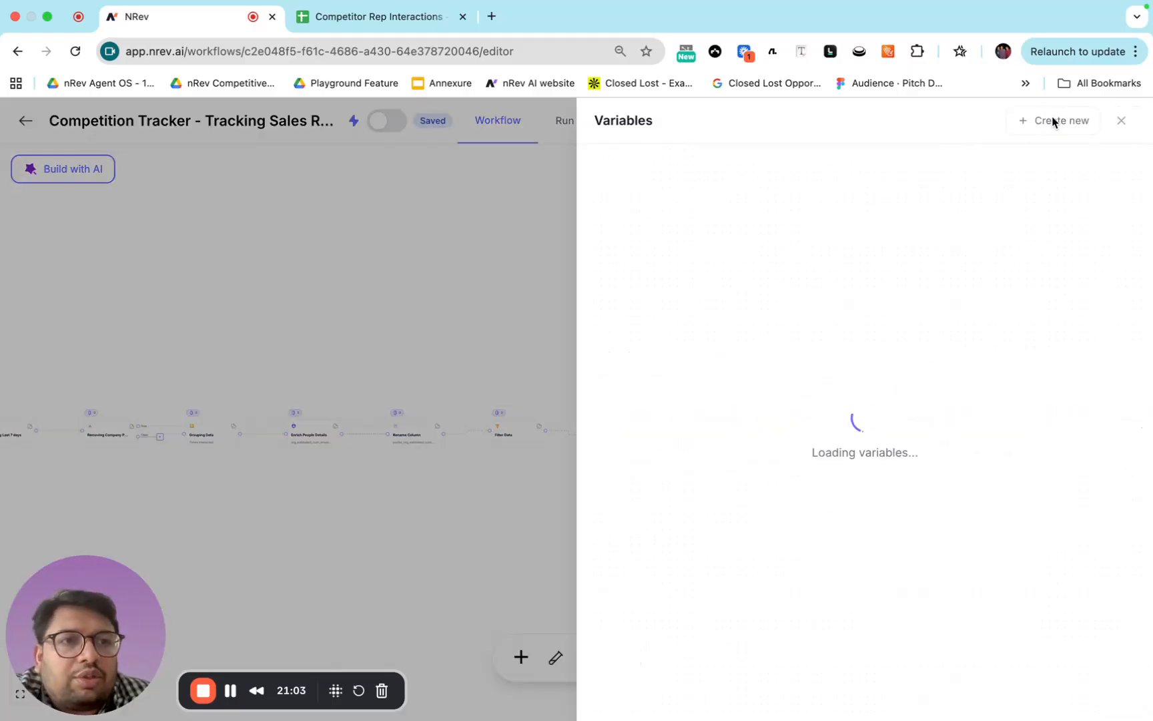
pyautogui.click(1121, 207)
pyautogui.click(1066, 247)
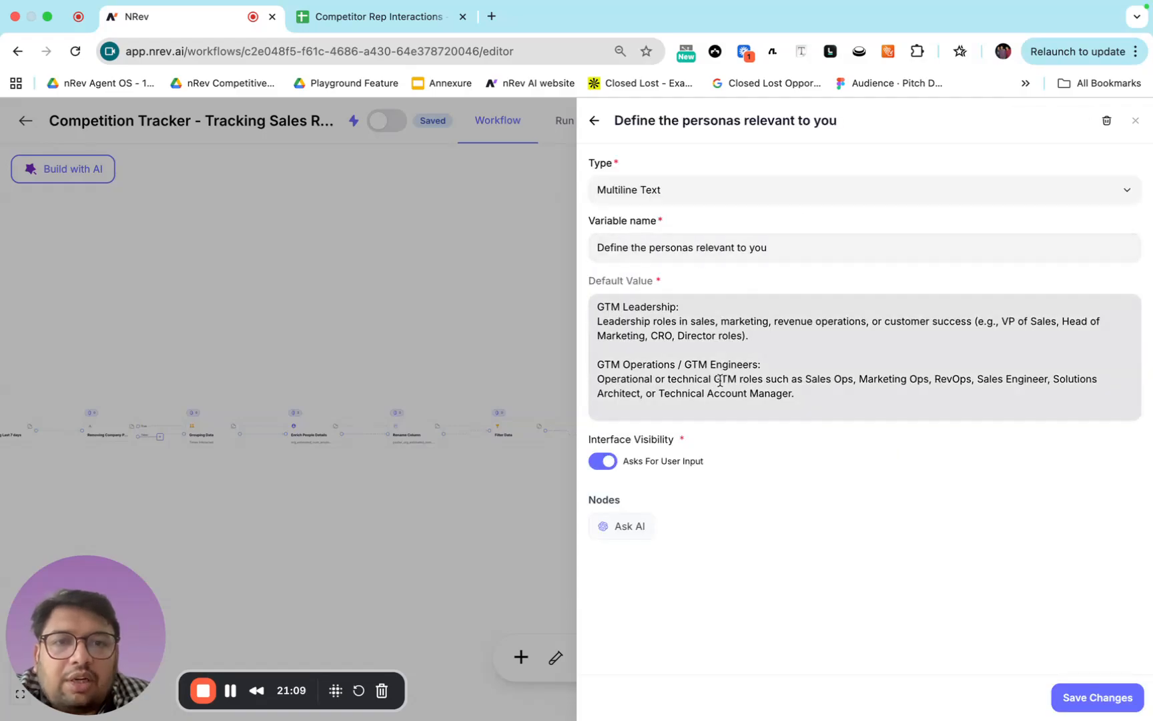
pyautogui.scroll(-3, 708, 383)
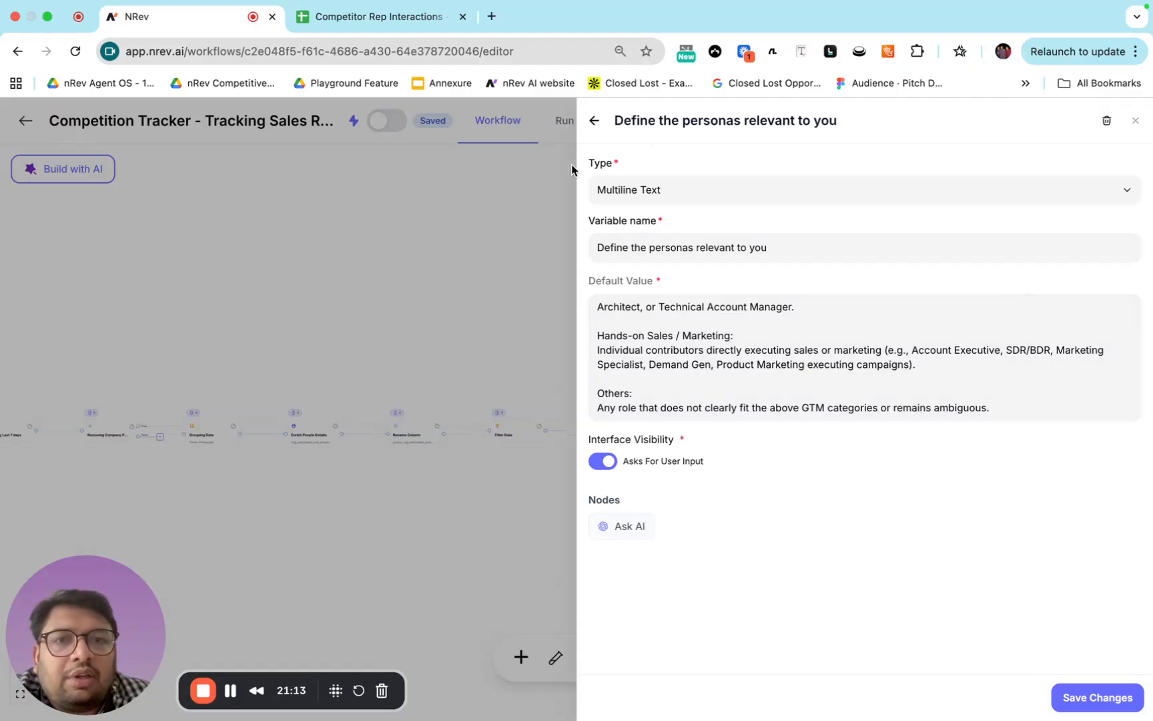
pyautogui.click(551, 190)
# - Review the ICP qualification criteria in the workflow variable "Define your Company ICP" and close it without changes
pyautogui.click(1082, 122)
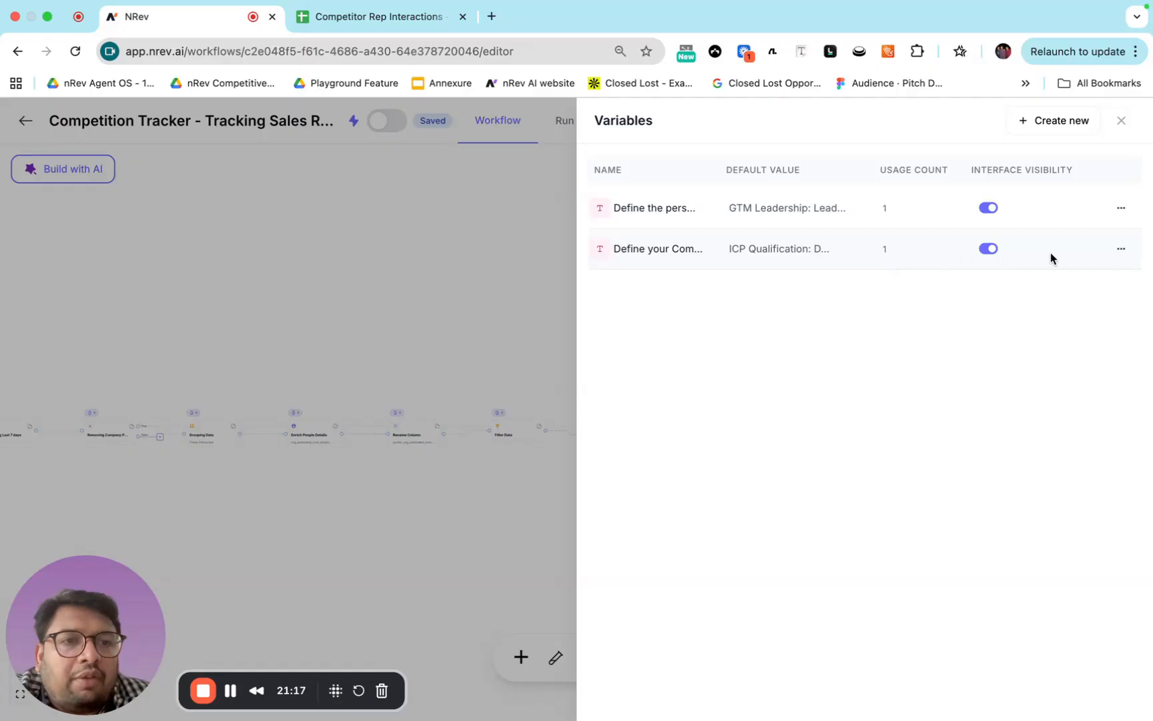
pyautogui.click(1122, 251)
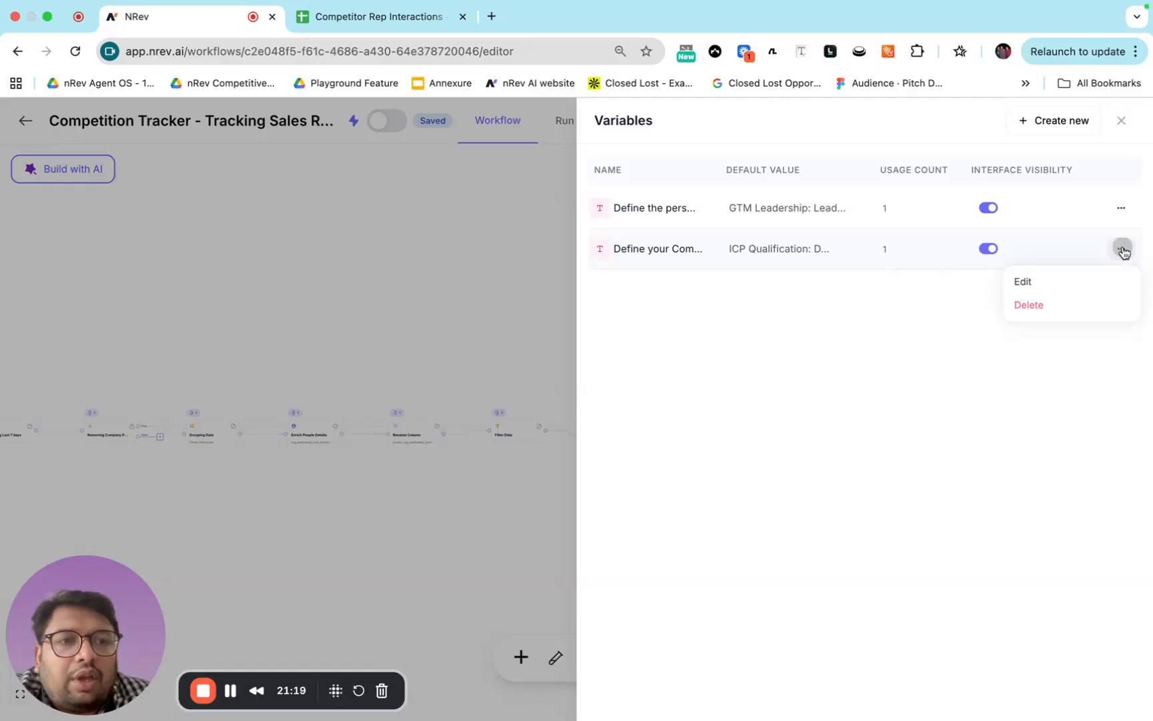
pyautogui.click(1081, 283)
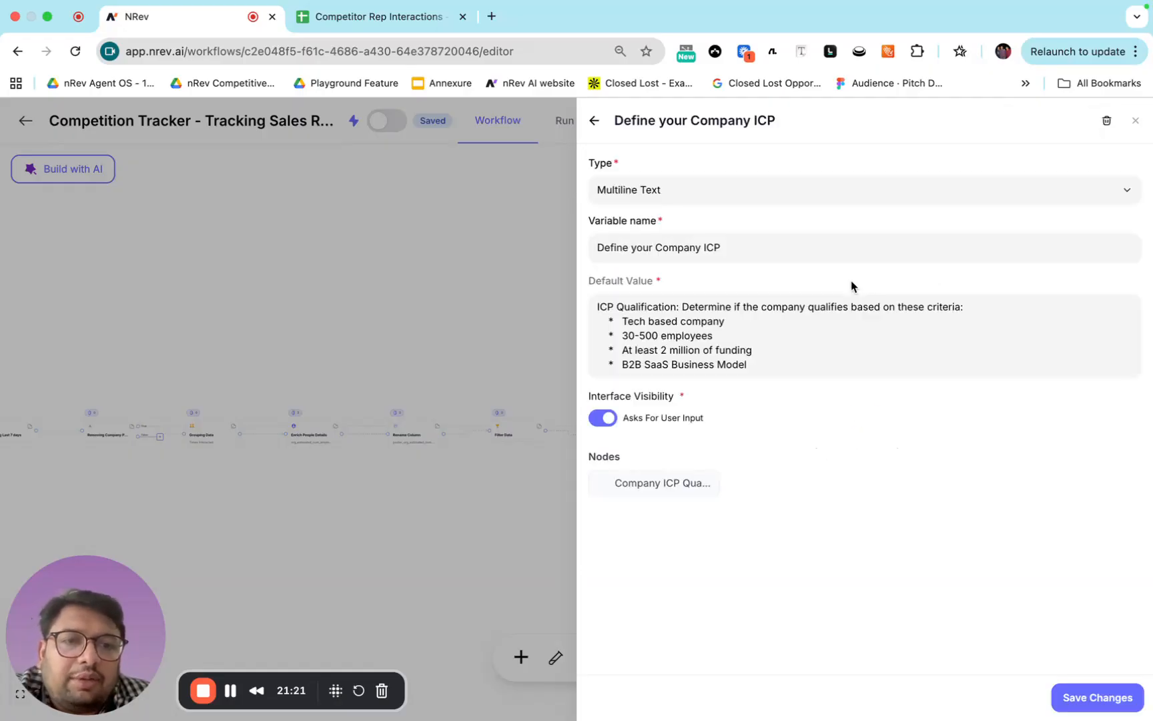
pyautogui.click(551, 332)
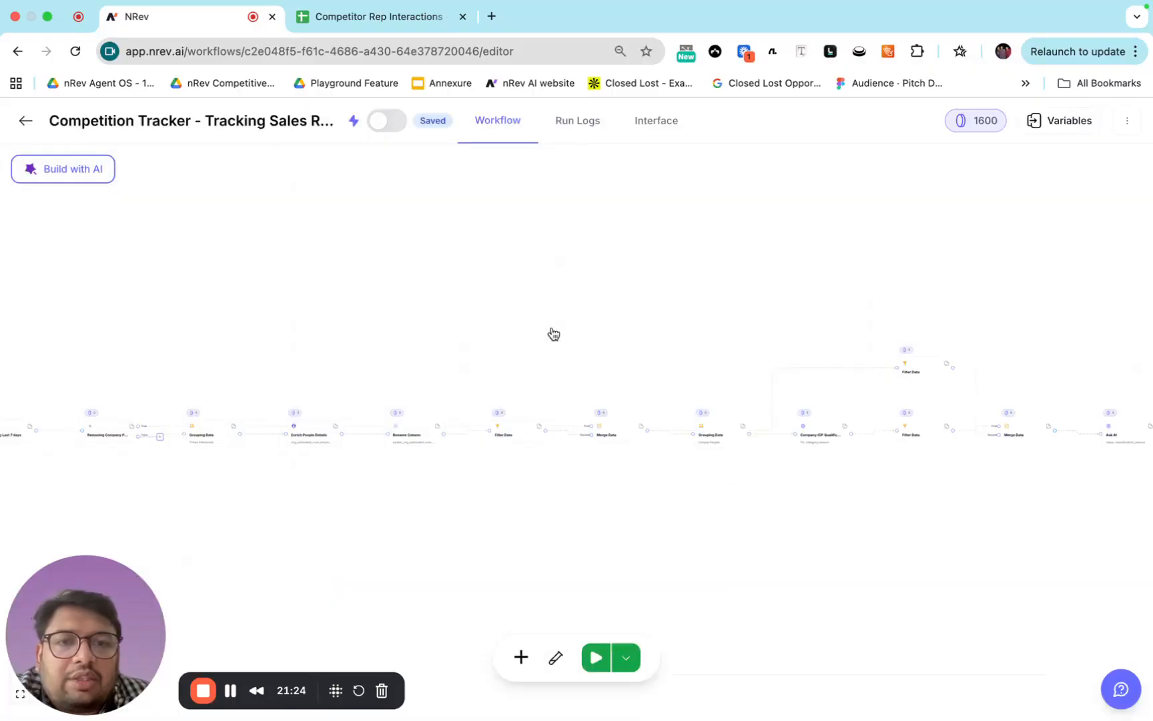
# - Set the Competition Tracker workflow in motion and confirm the activation
pyautogui.scroll(-5, 497, 459)
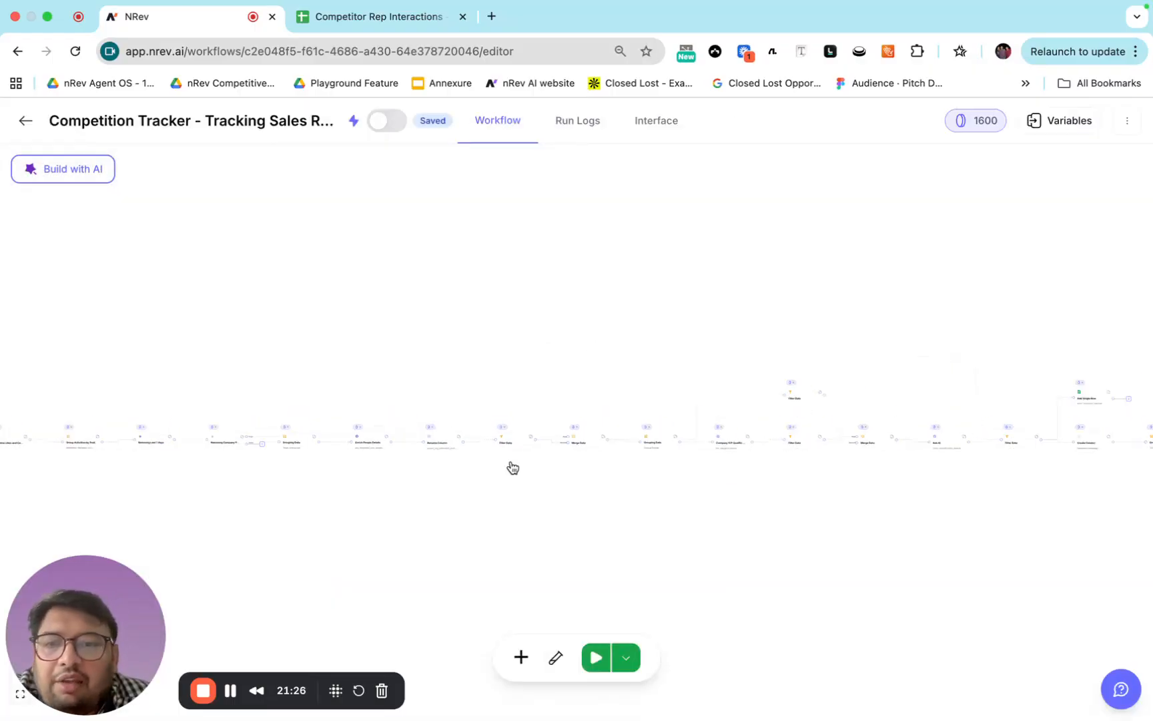
pyautogui.click(396, 121)
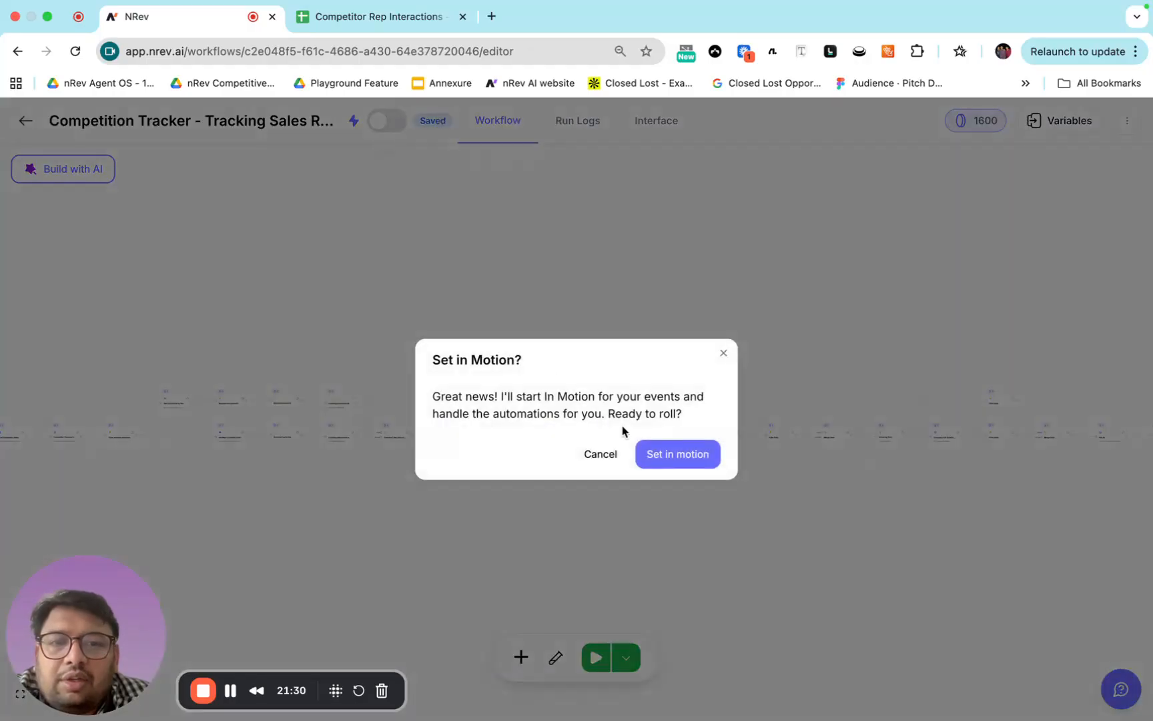
pyautogui.click(669, 463)
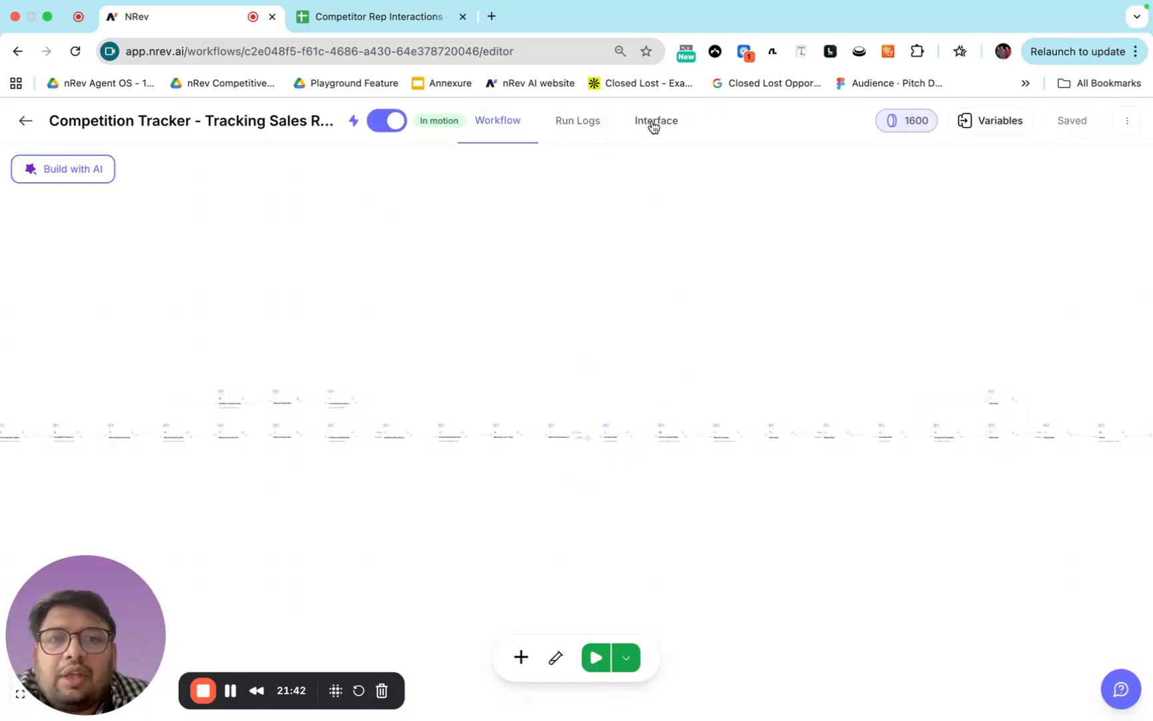
# - Open the workflow's chat interface and start over to reset the previous run's output
pyautogui.click(655, 123)
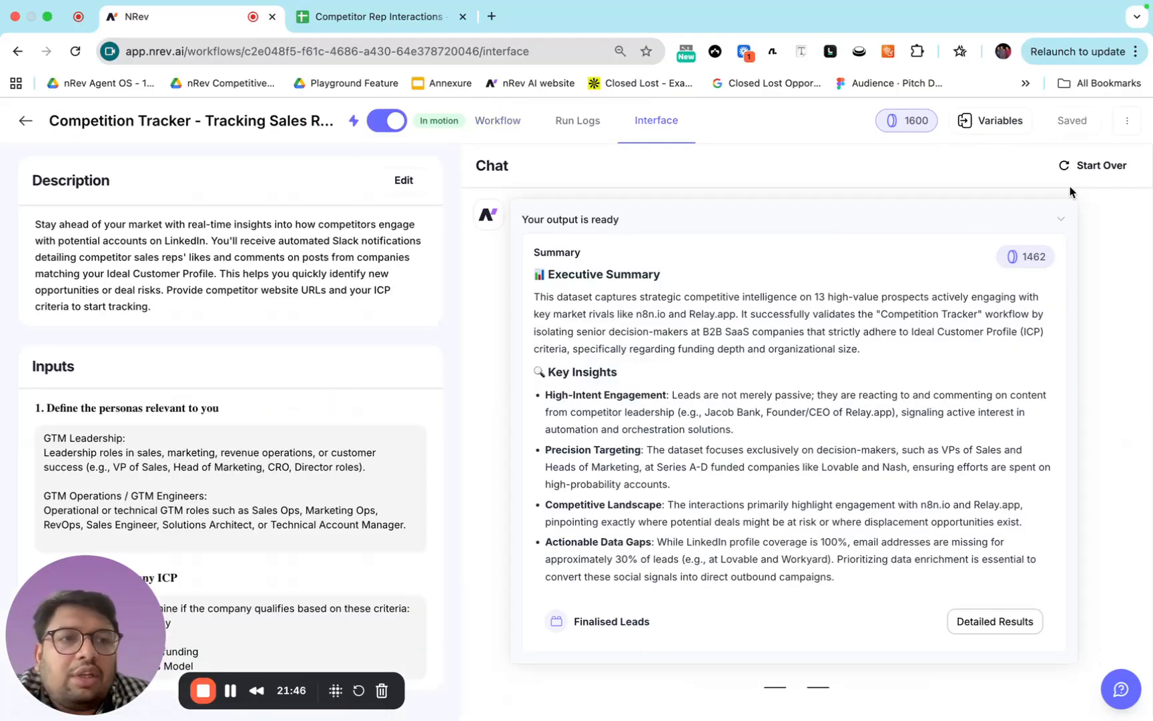
pyautogui.click(1093, 167)
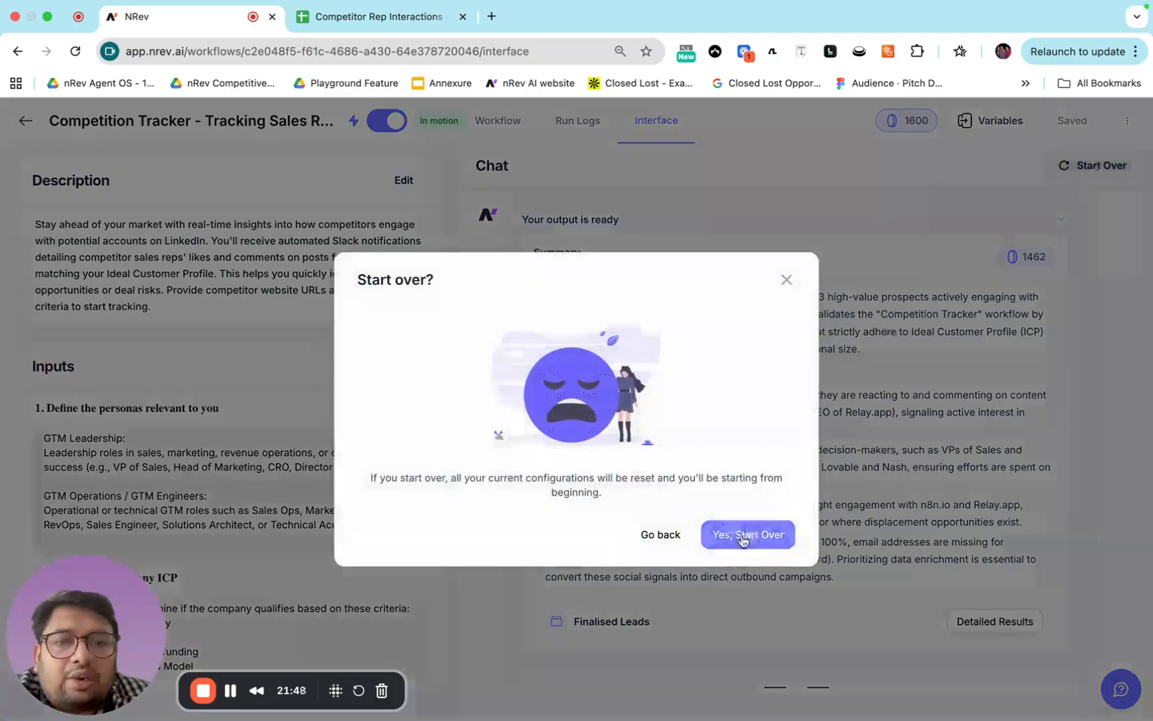
pyautogui.click(747, 535)
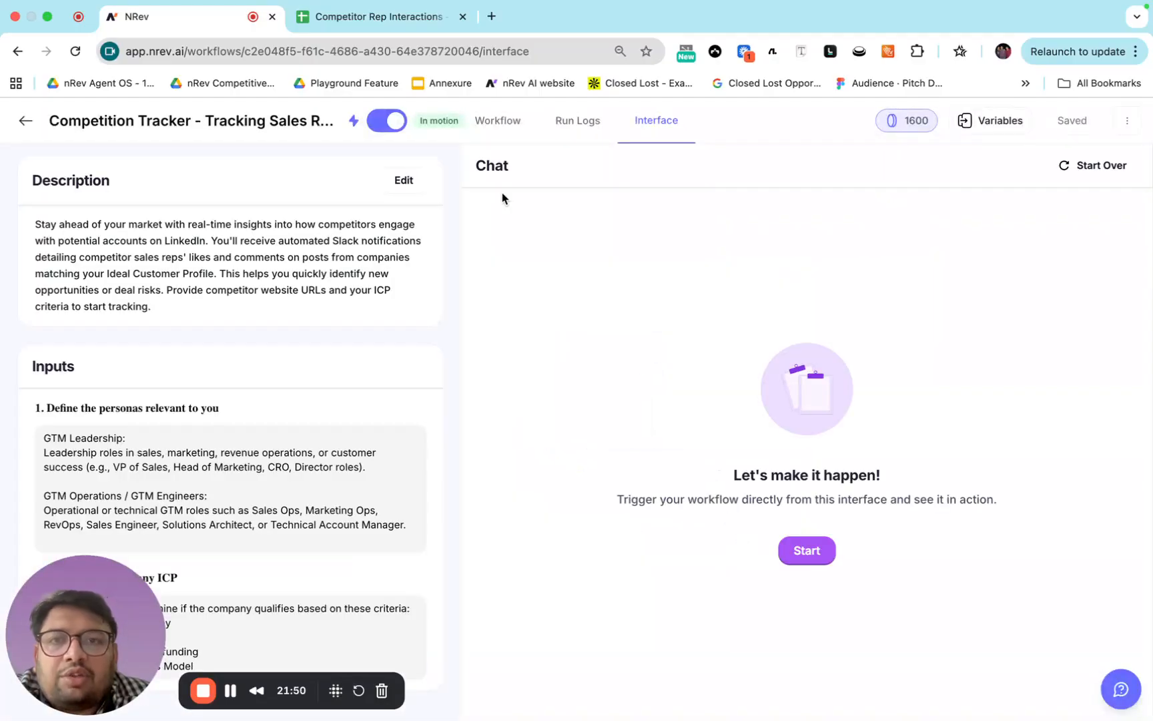
# - Check the competitor names and website URLs in the Competitor Rep Interactions spreadsheet, and return to the nRev interface
pyautogui.click(388, 19)
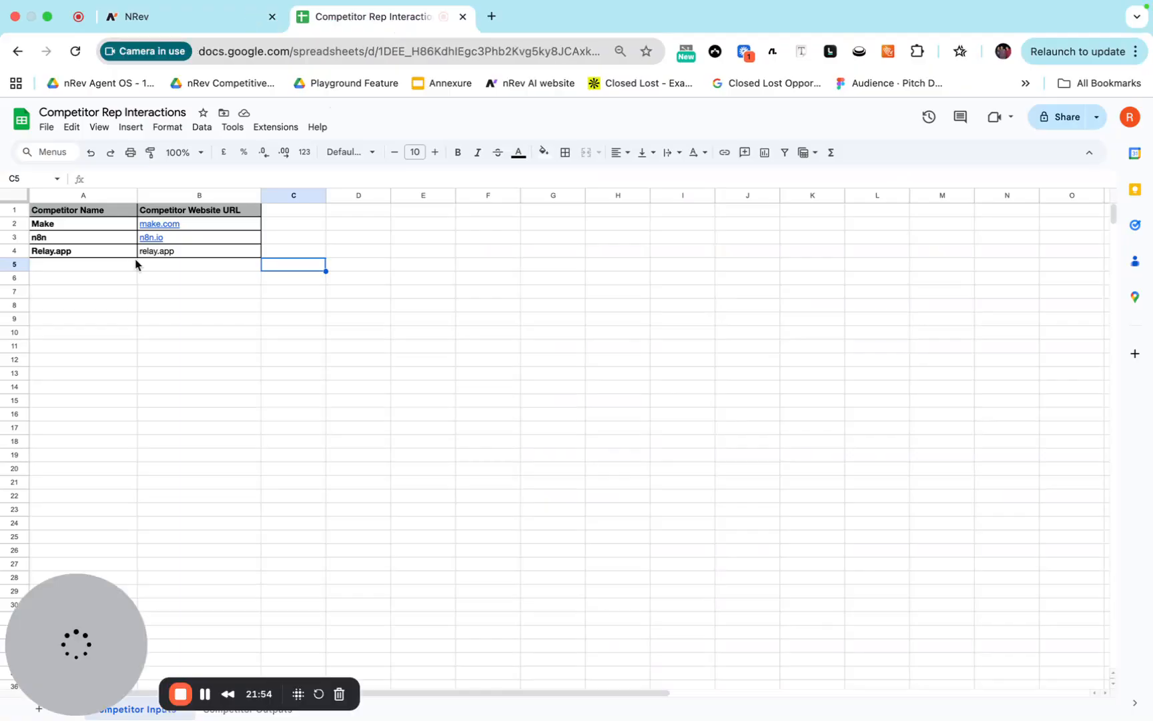
pyautogui.click(177, 16)
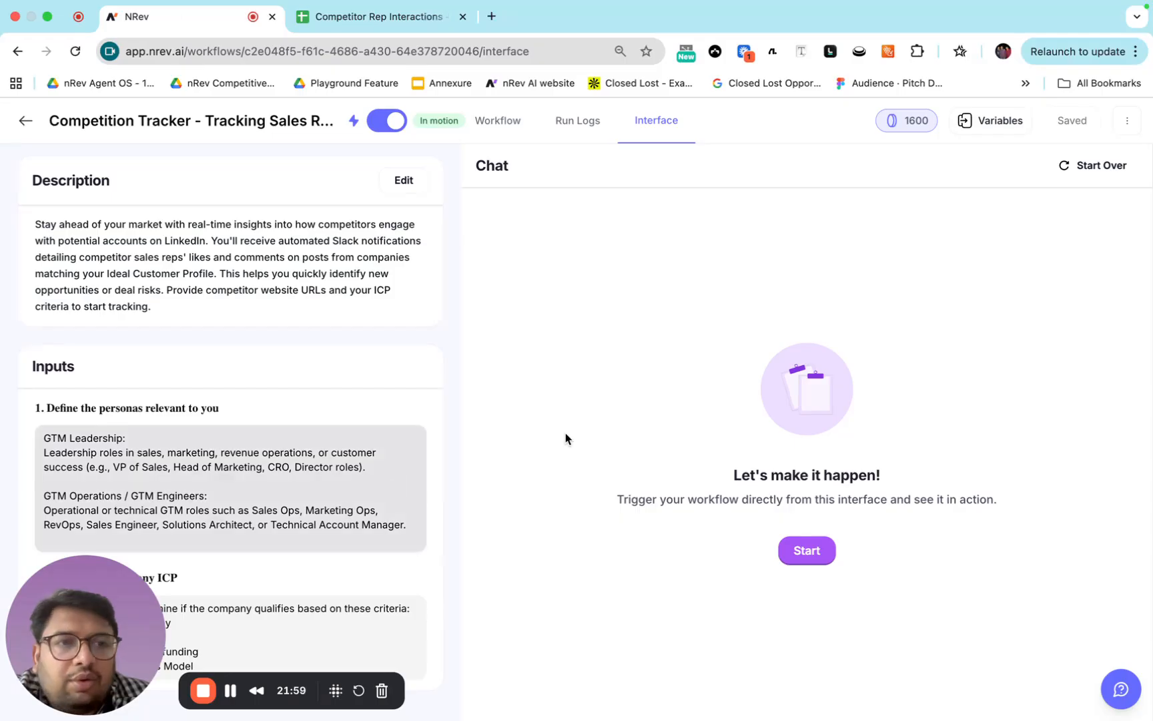
pyautogui.click(807, 550)
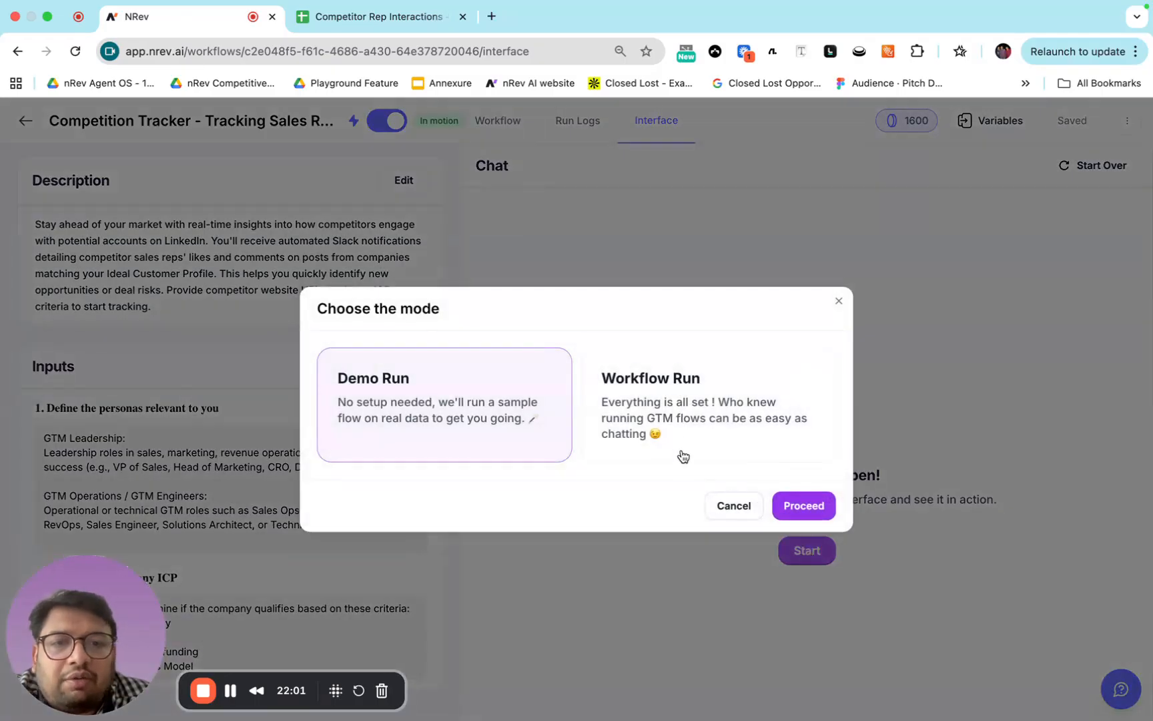
pyautogui.click(672, 419)
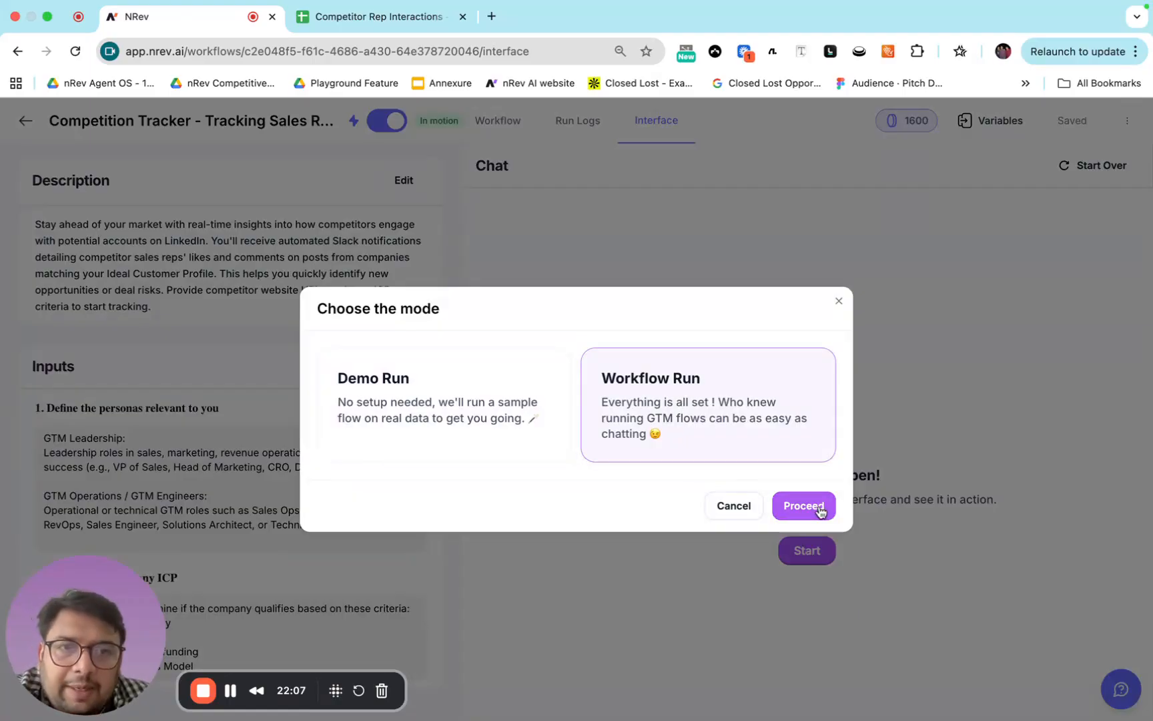
pyautogui.click(838, 304)
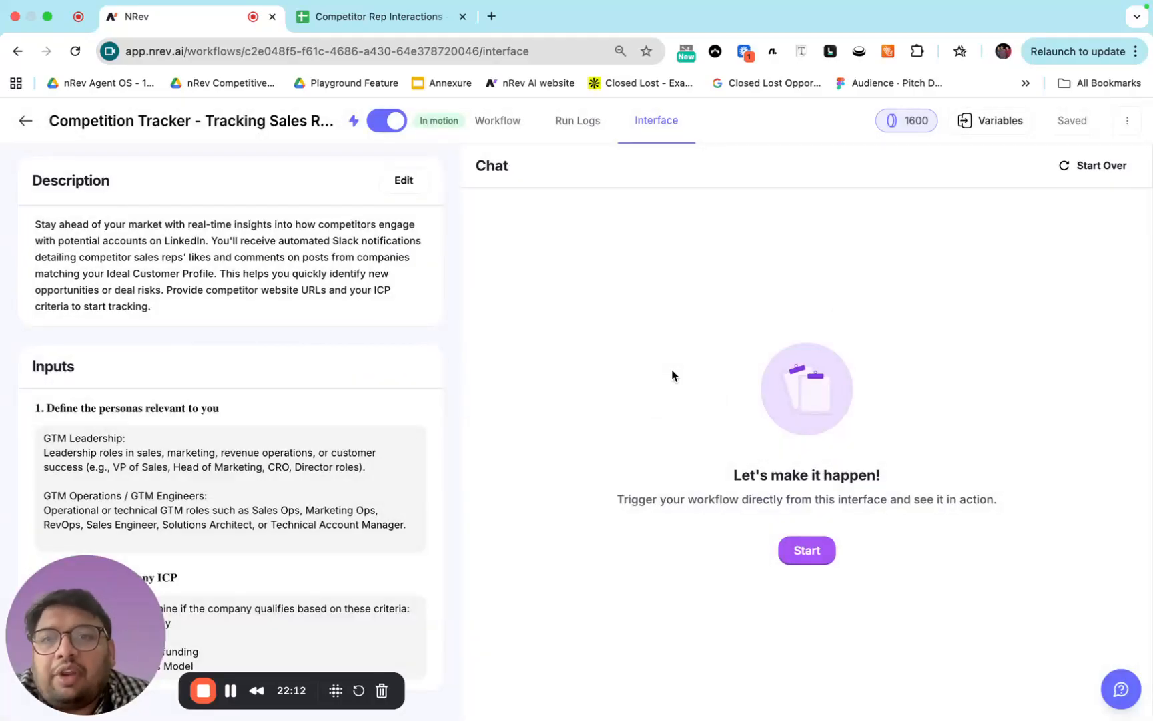